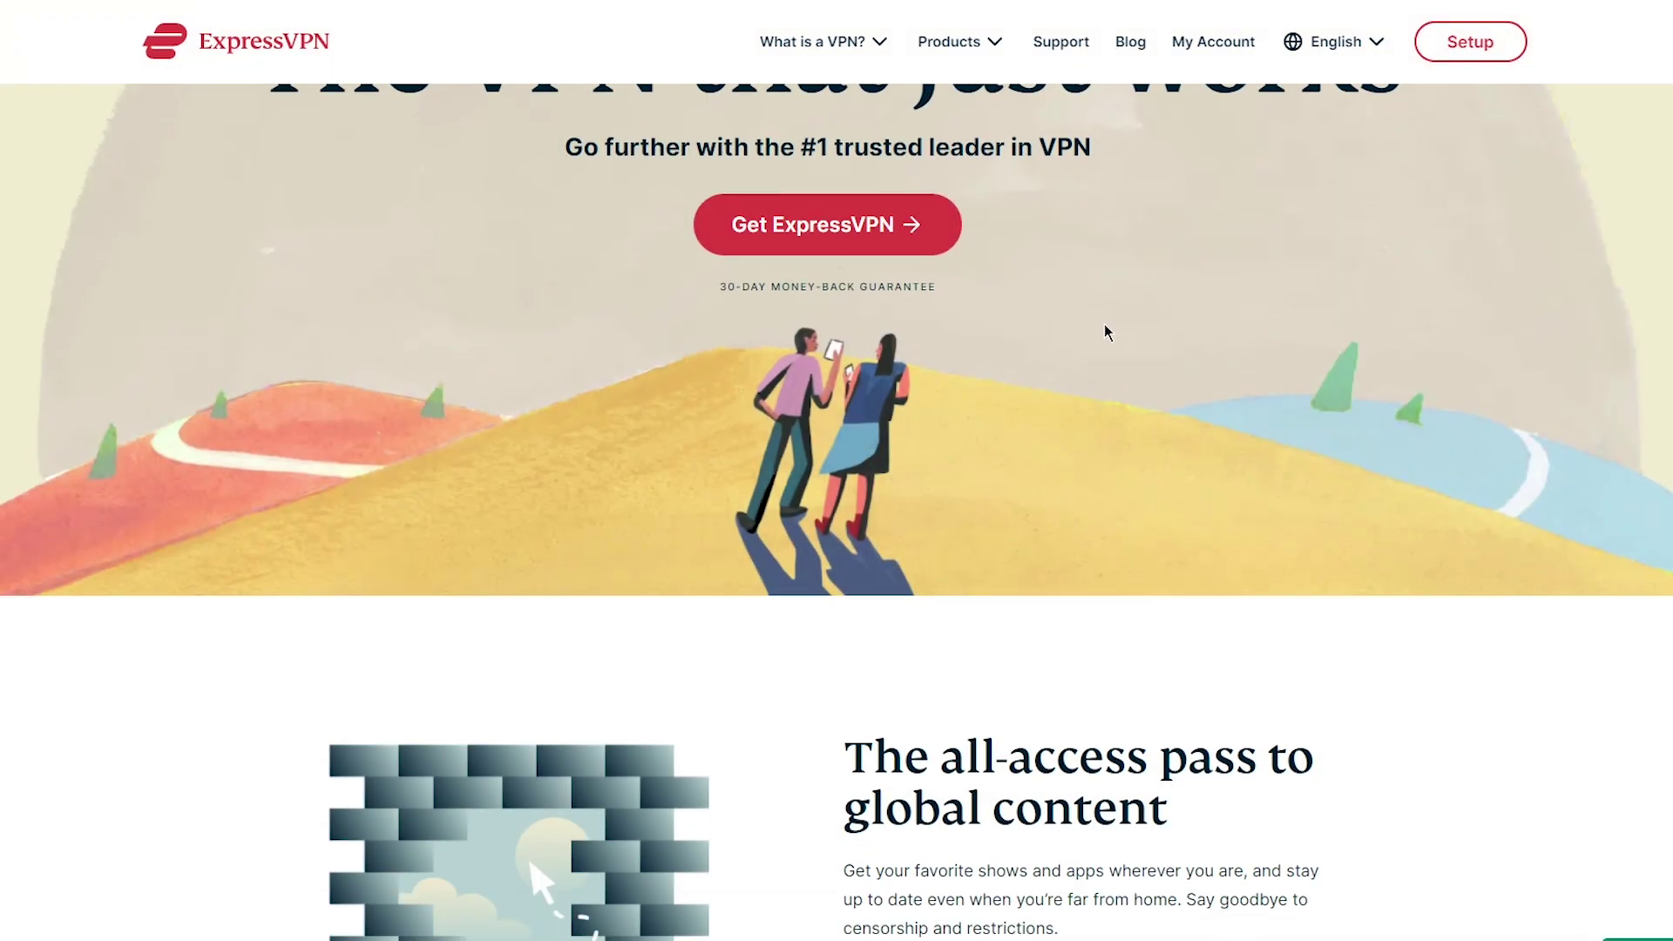
pyautogui.scroll(-2, 1183, 384)
# - Download the ExpressVPN app for Windows from the website's device Setup page
pyautogui.scroll(4, 1183, 380)
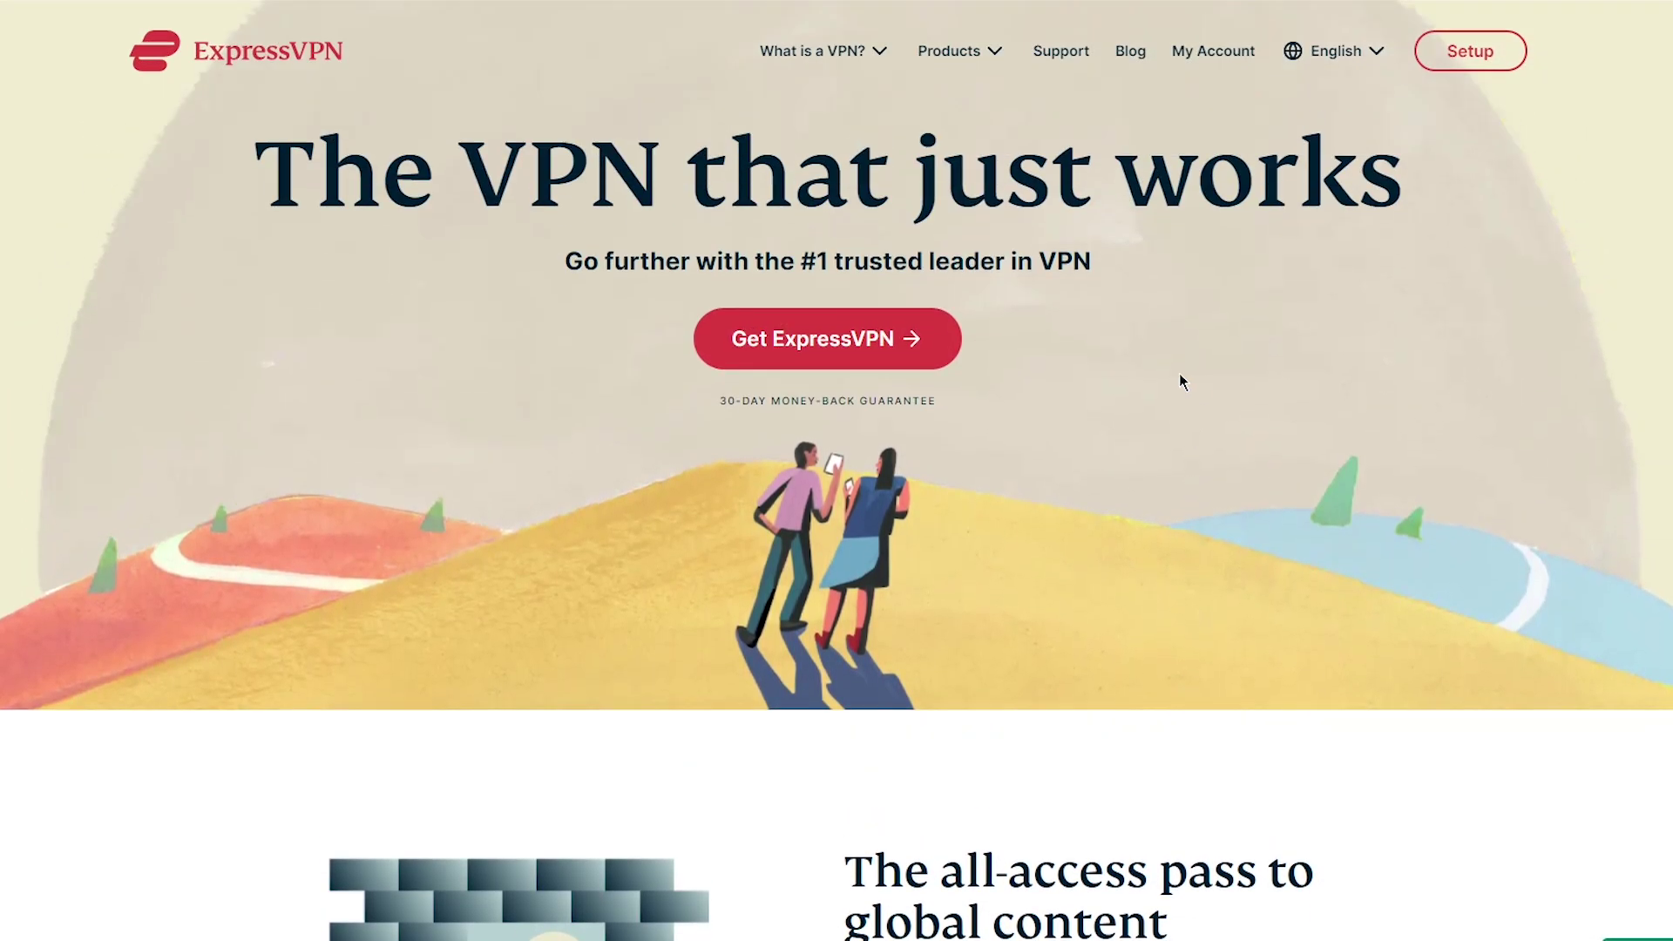
pyautogui.click(1462, 54)
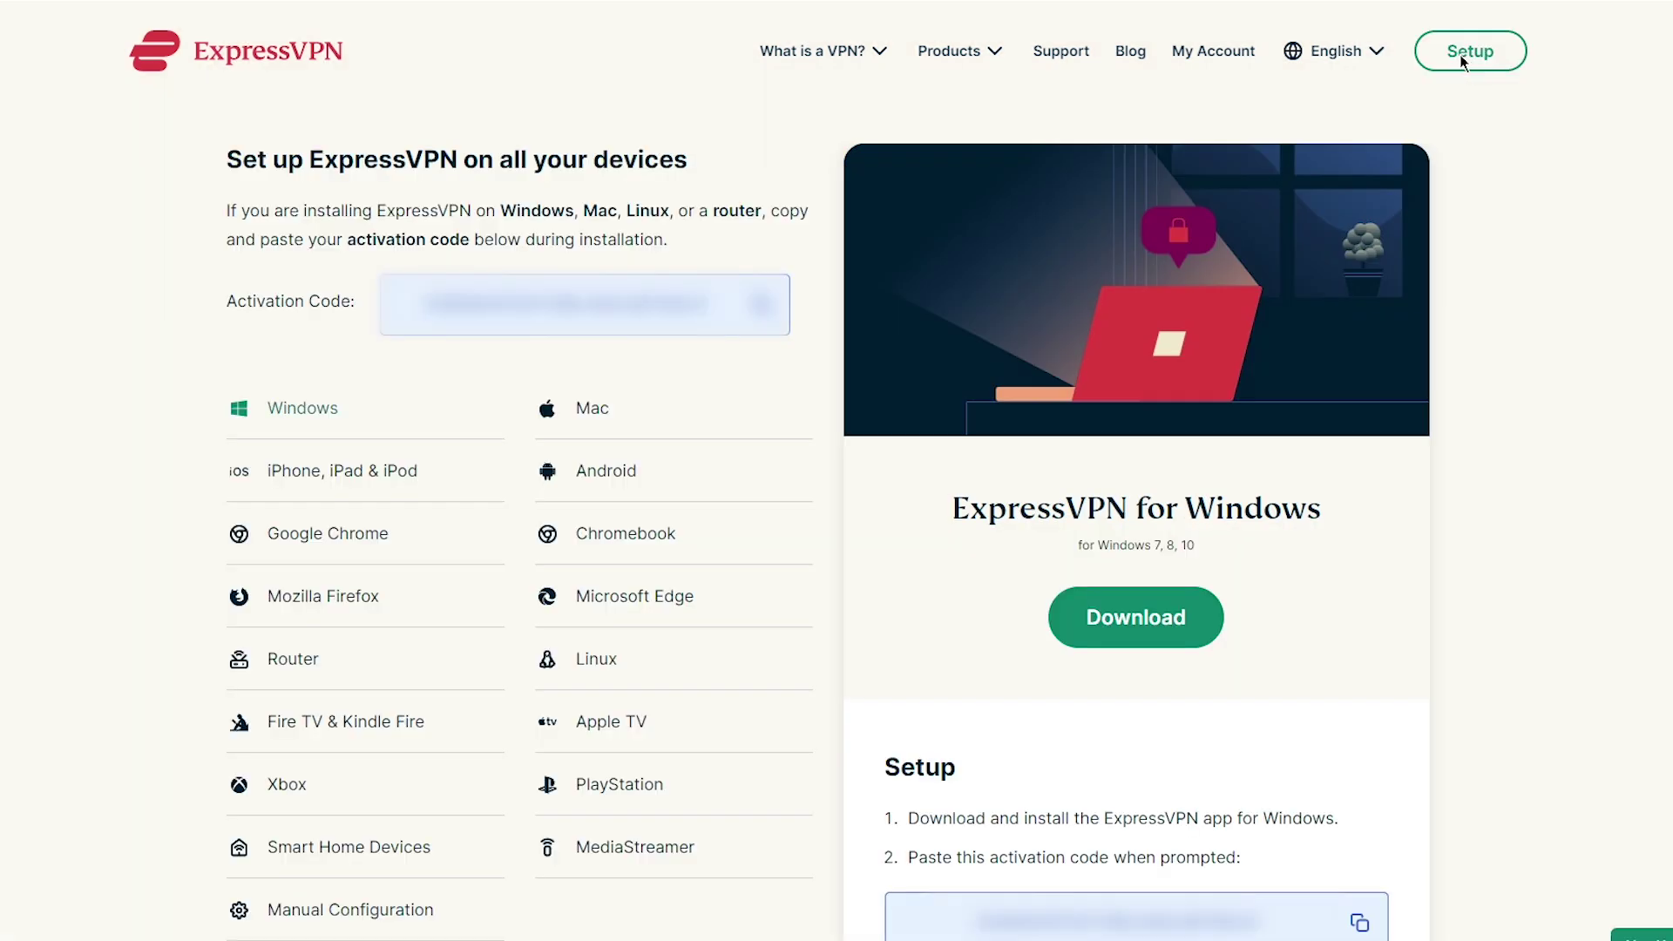
pyautogui.click(1135, 617)
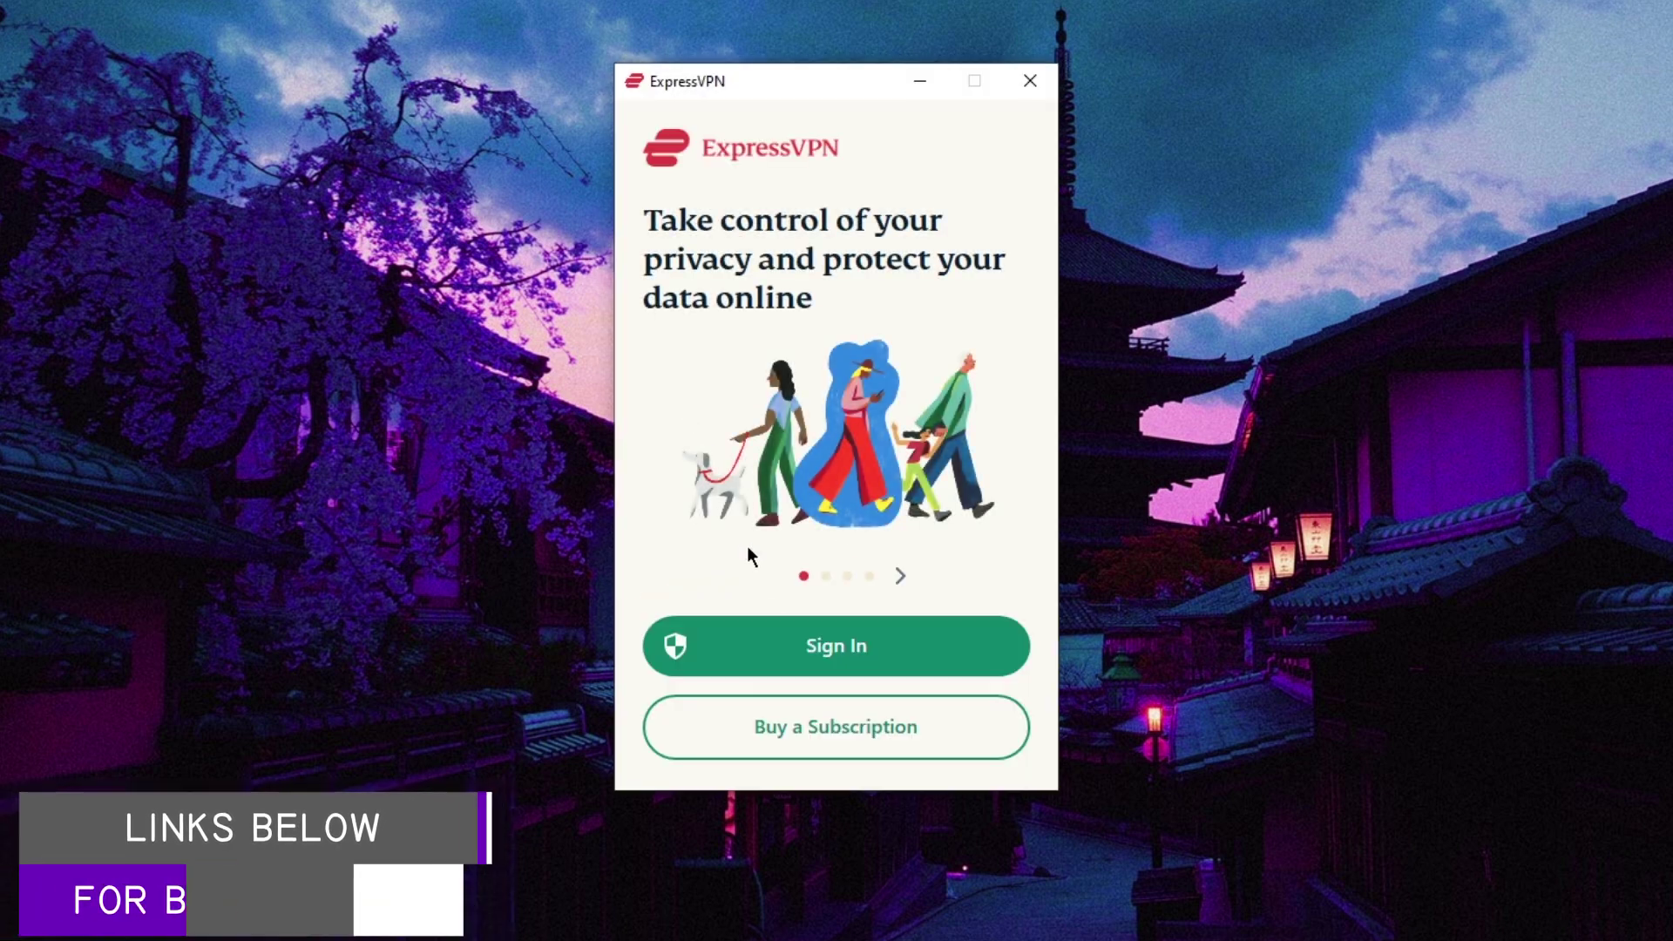
# - Sign in with the pasted activation code, decline launch at startup, and allow diagnostics sharing
pyautogui.click(789, 655)
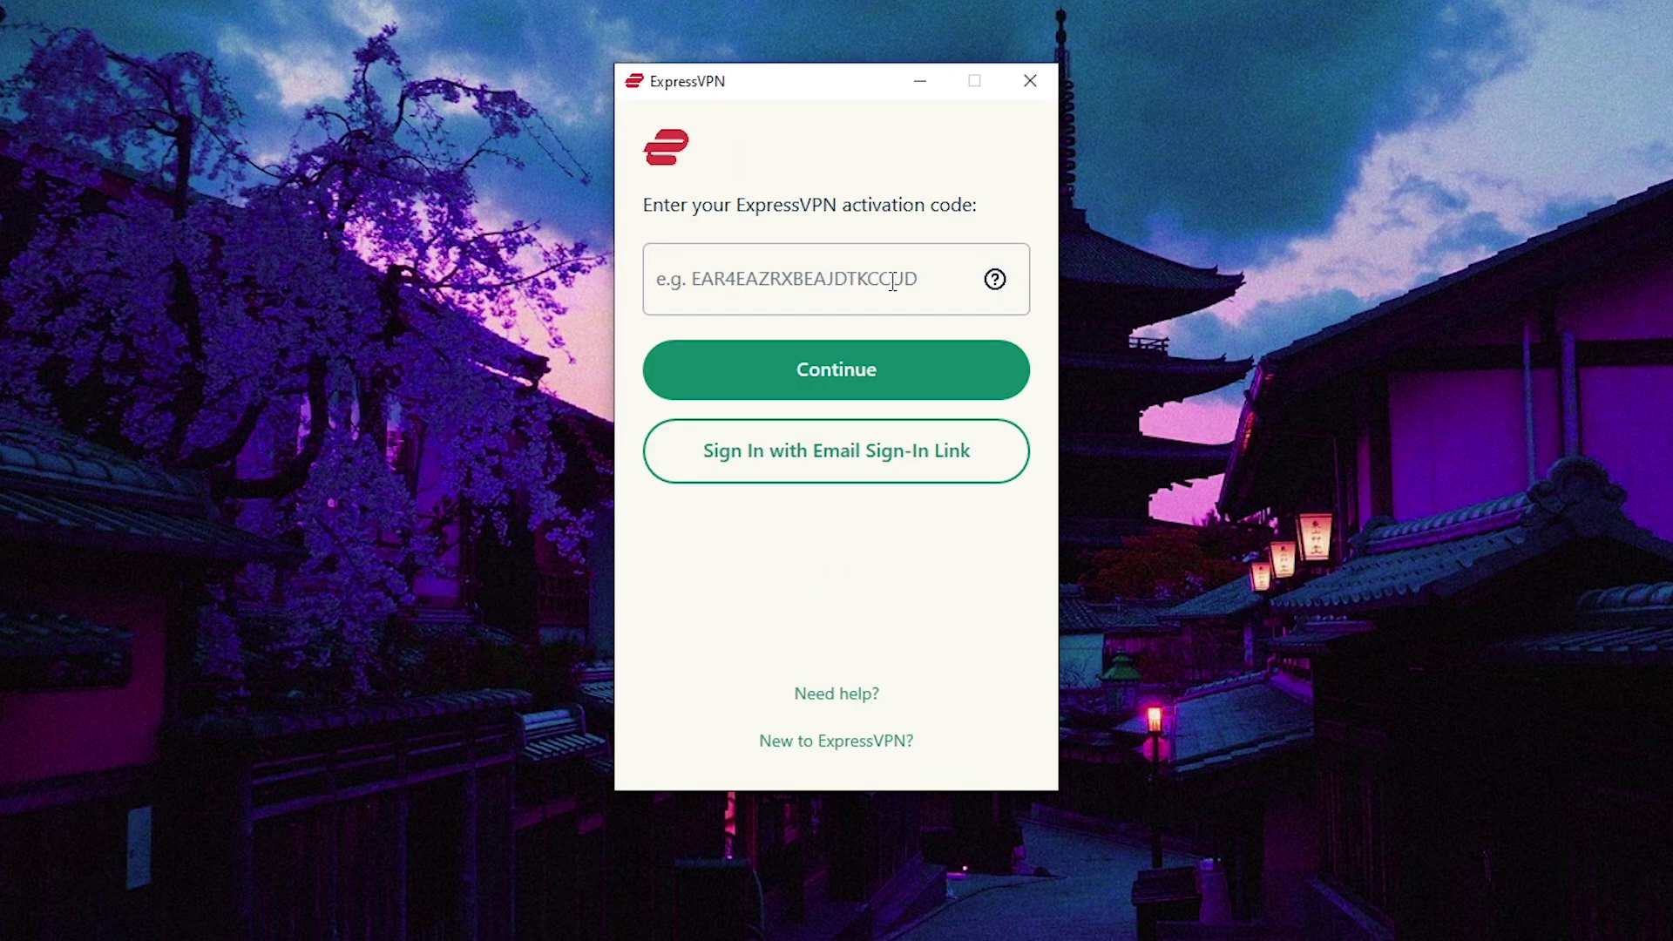
pyautogui.hotkey('ctrl', 'v')
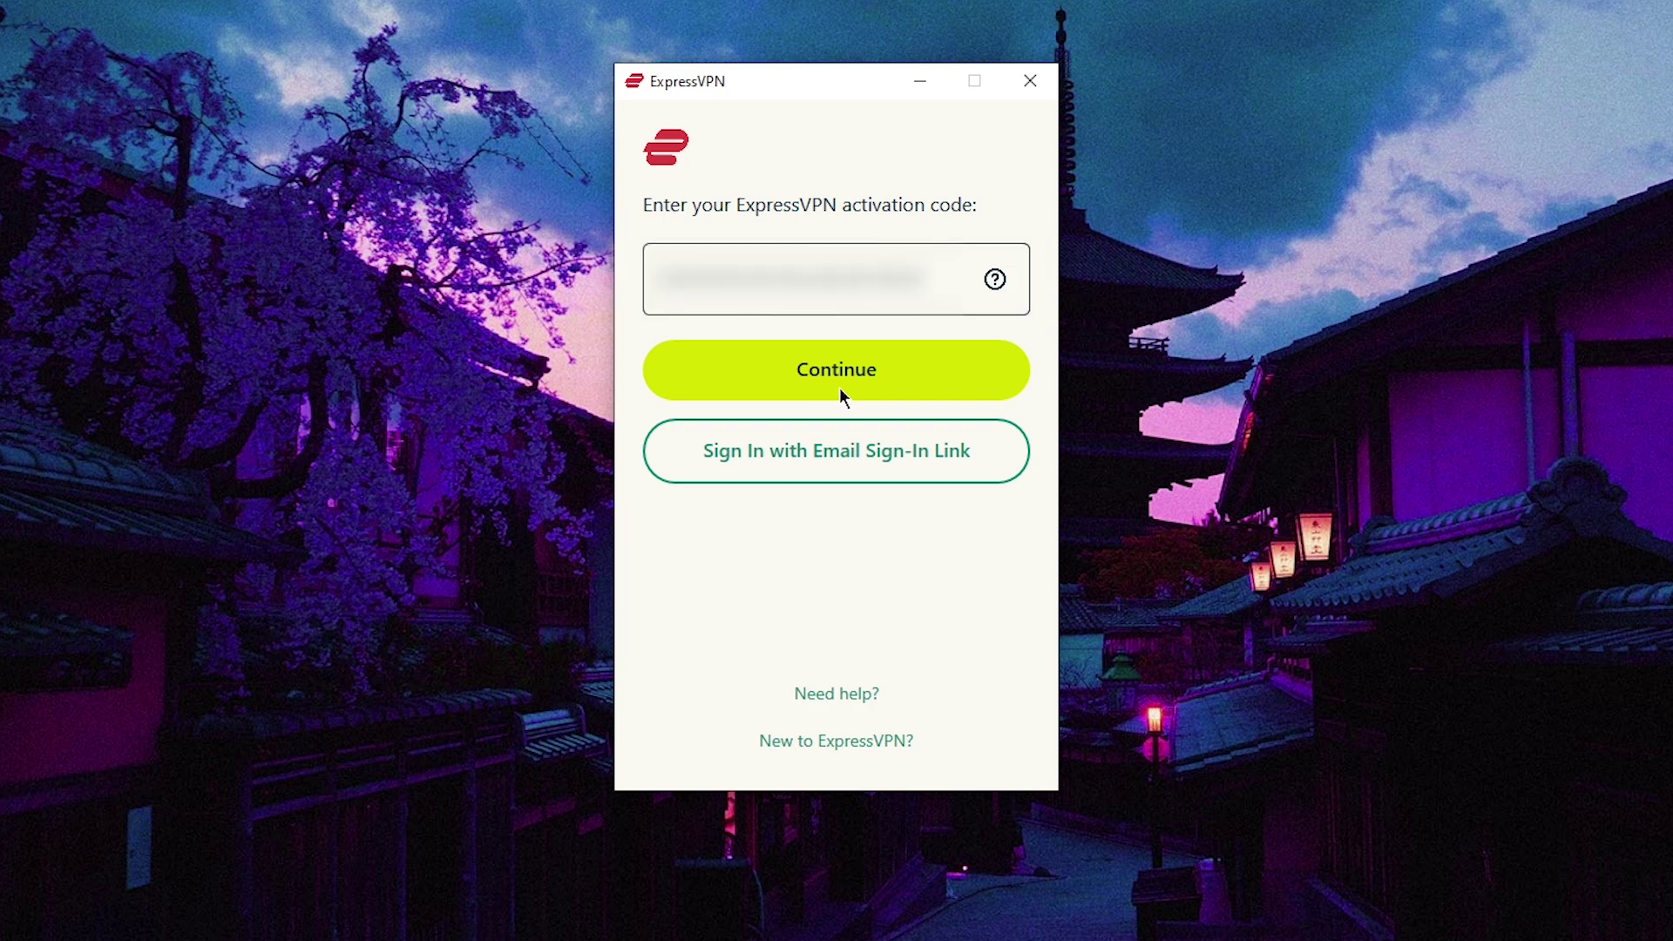
pyautogui.click(840, 388)
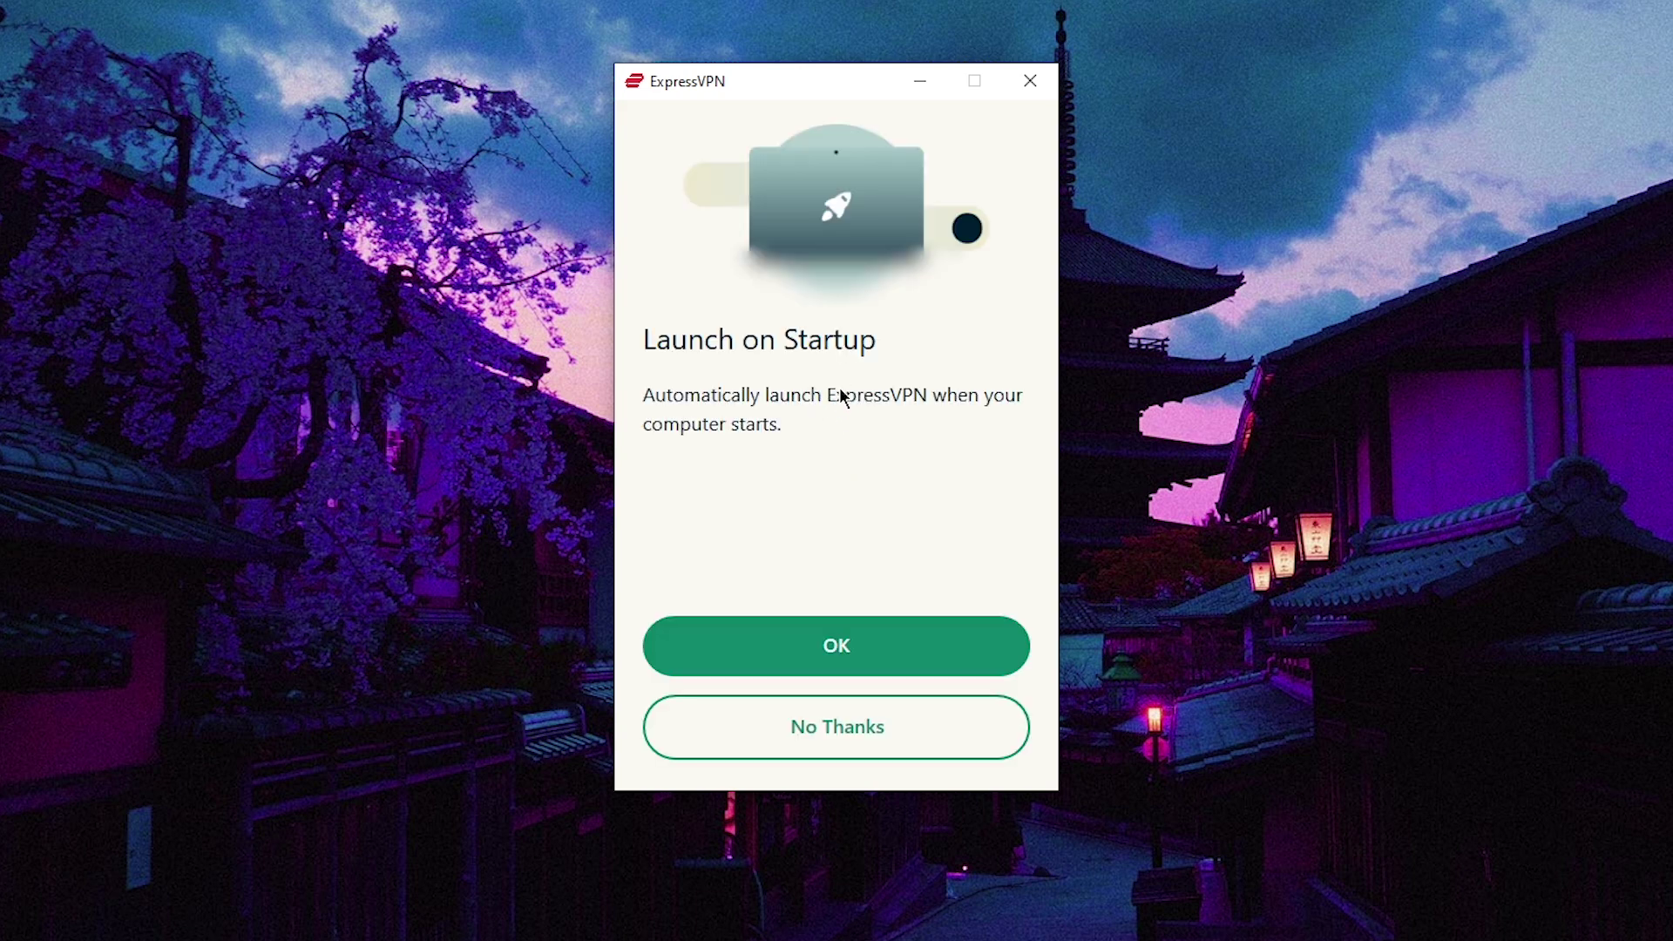
pyautogui.click(829, 739)
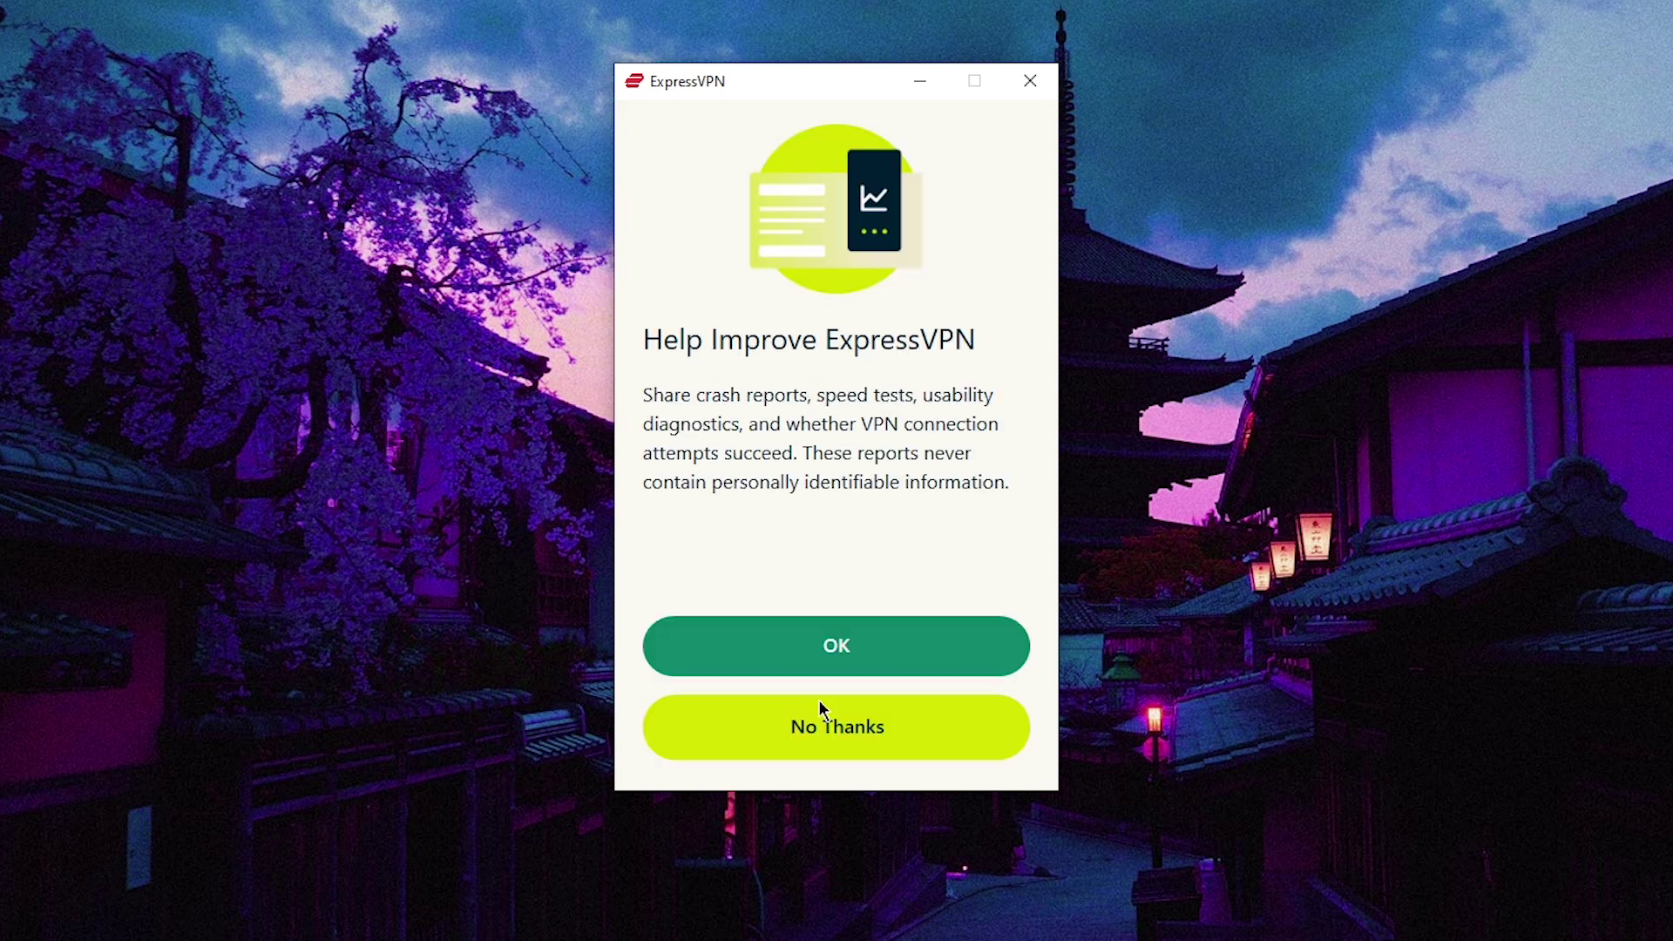
pyautogui.click(835, 656)
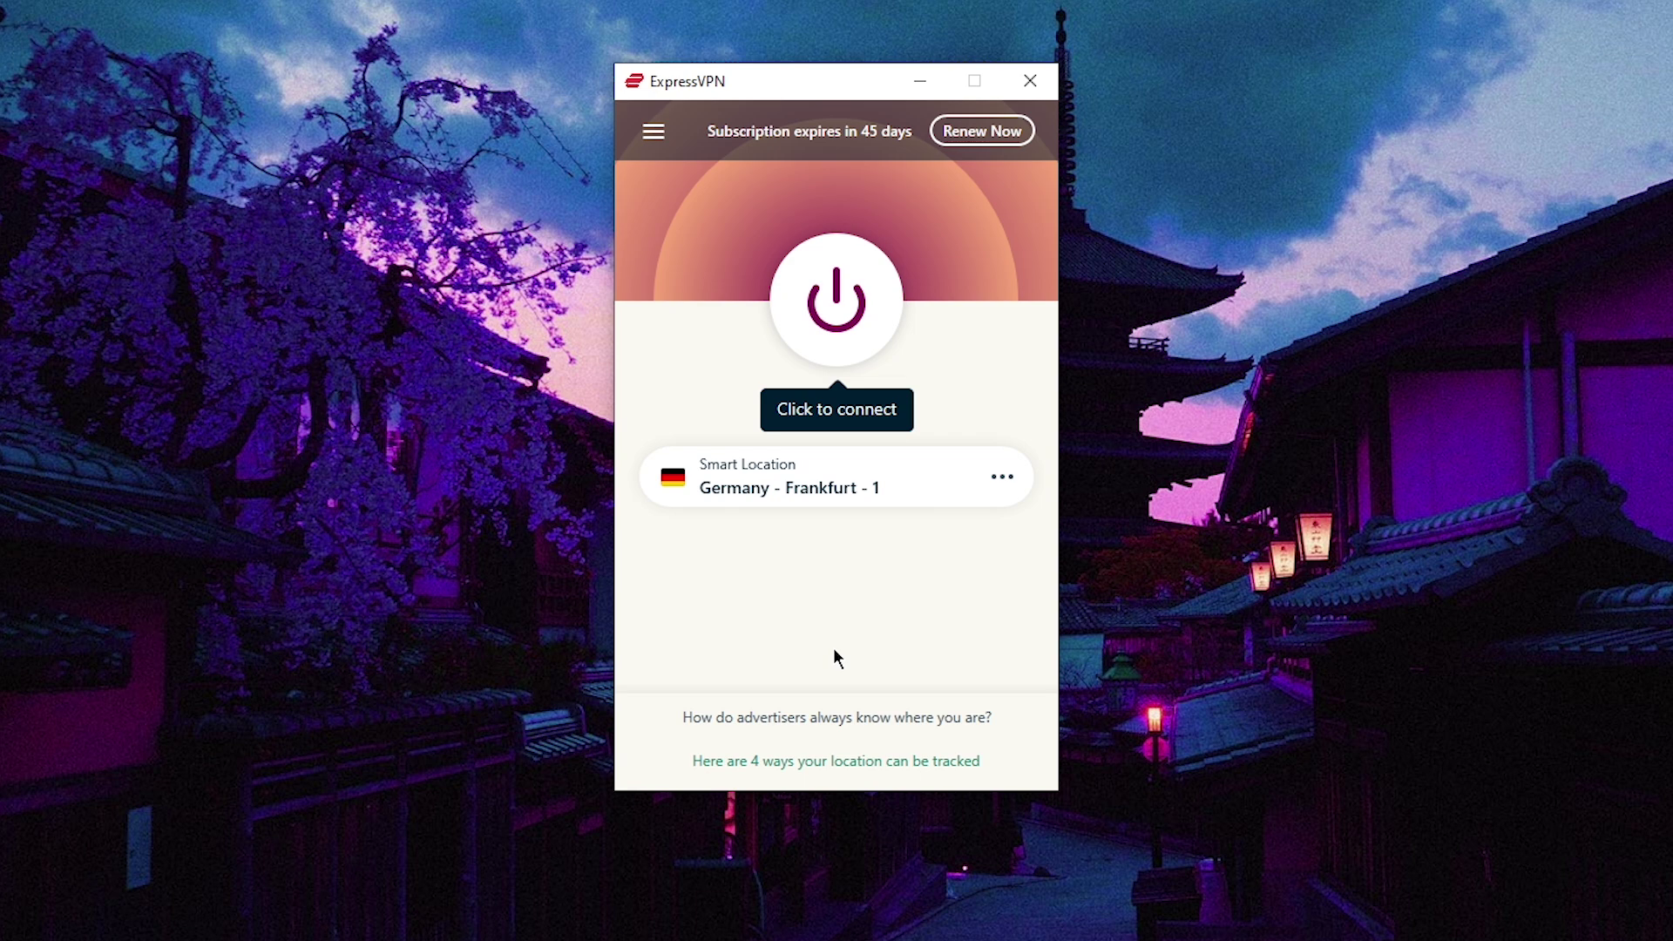
# - Connect the VPN to the Germany - Frankfurt - 1 smart location with the power button
pyautogui.click(813, 317)
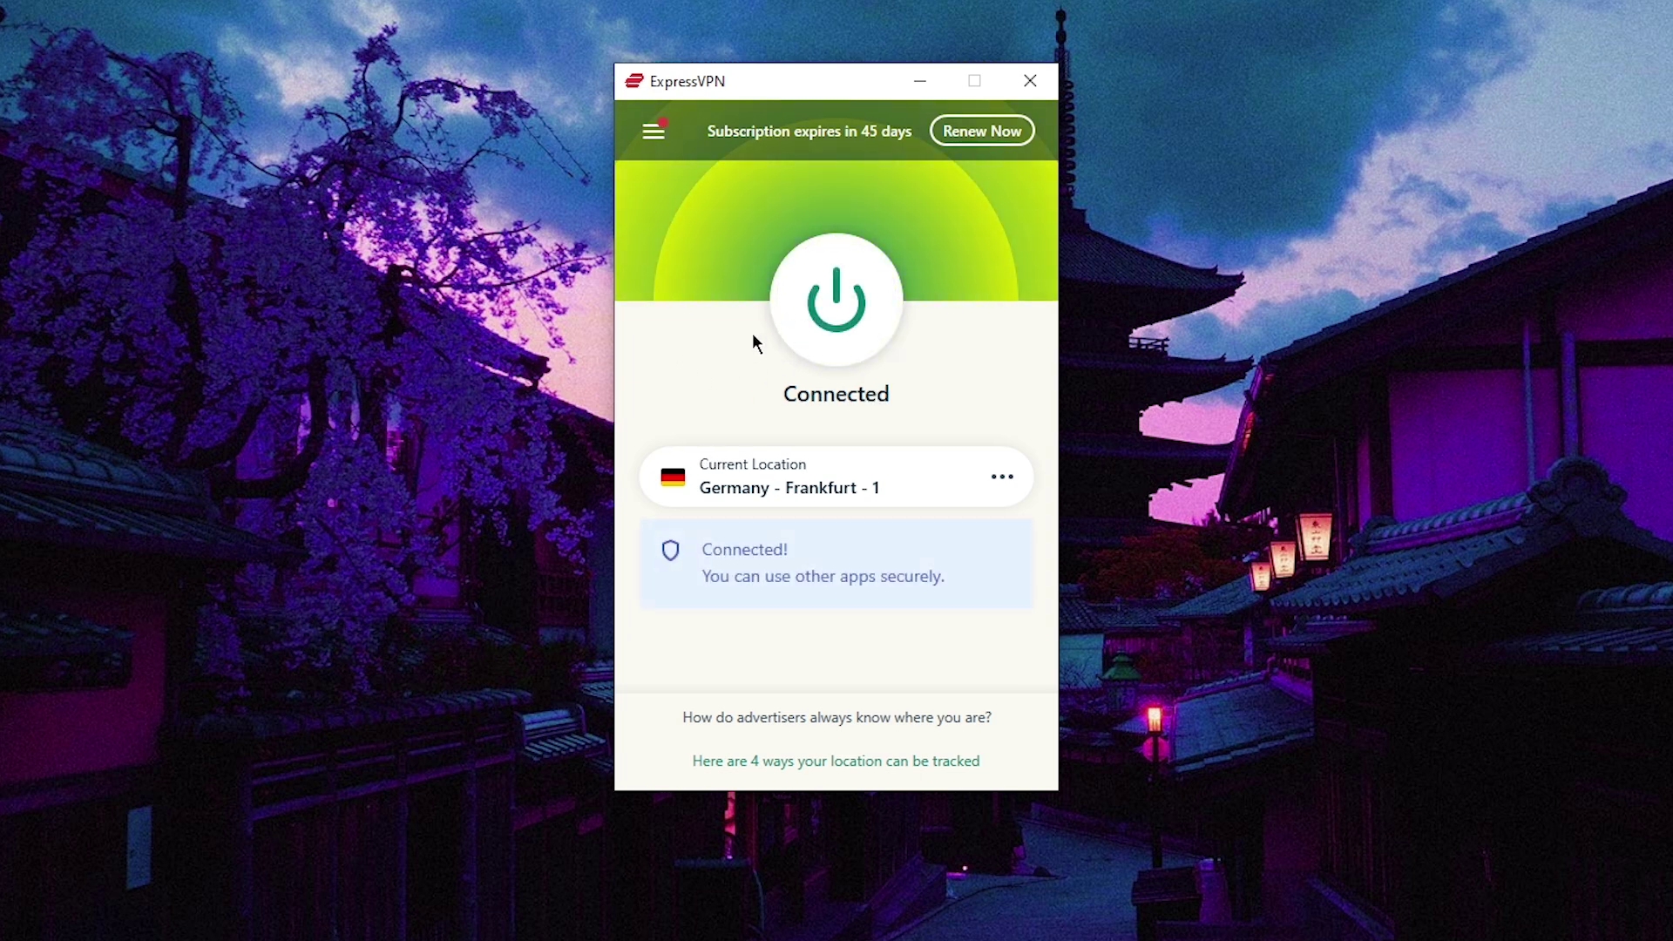
pyautogui.click(649, 128)
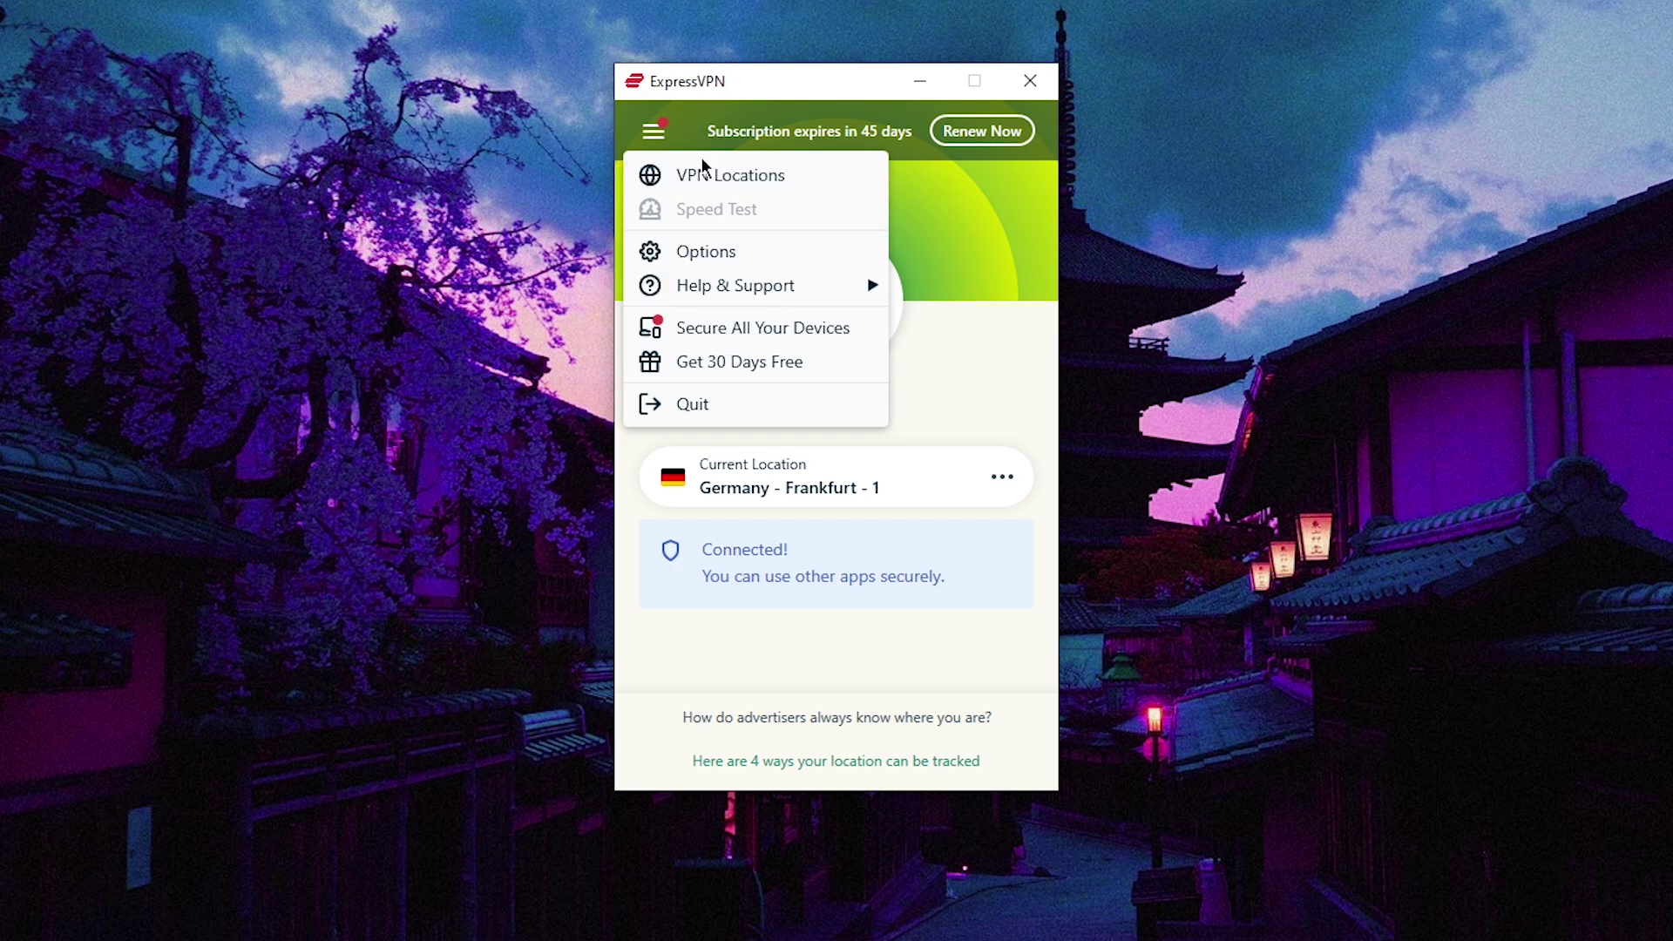
pyautogui.click(711, 324)
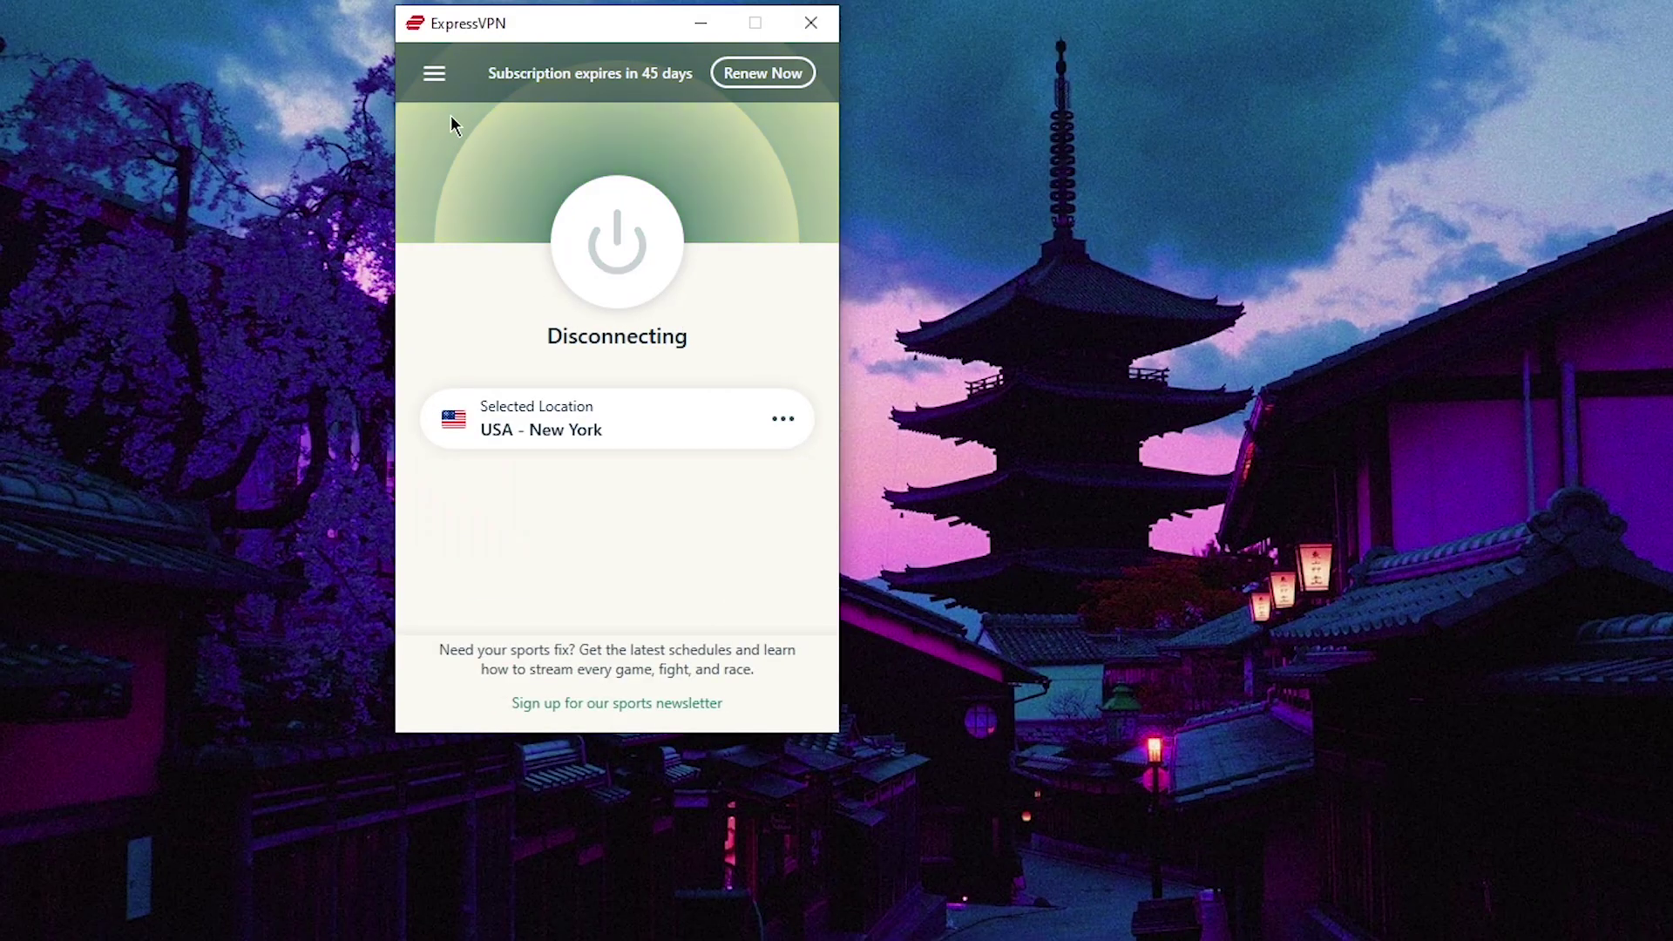
pyautogui.click(434, 73)
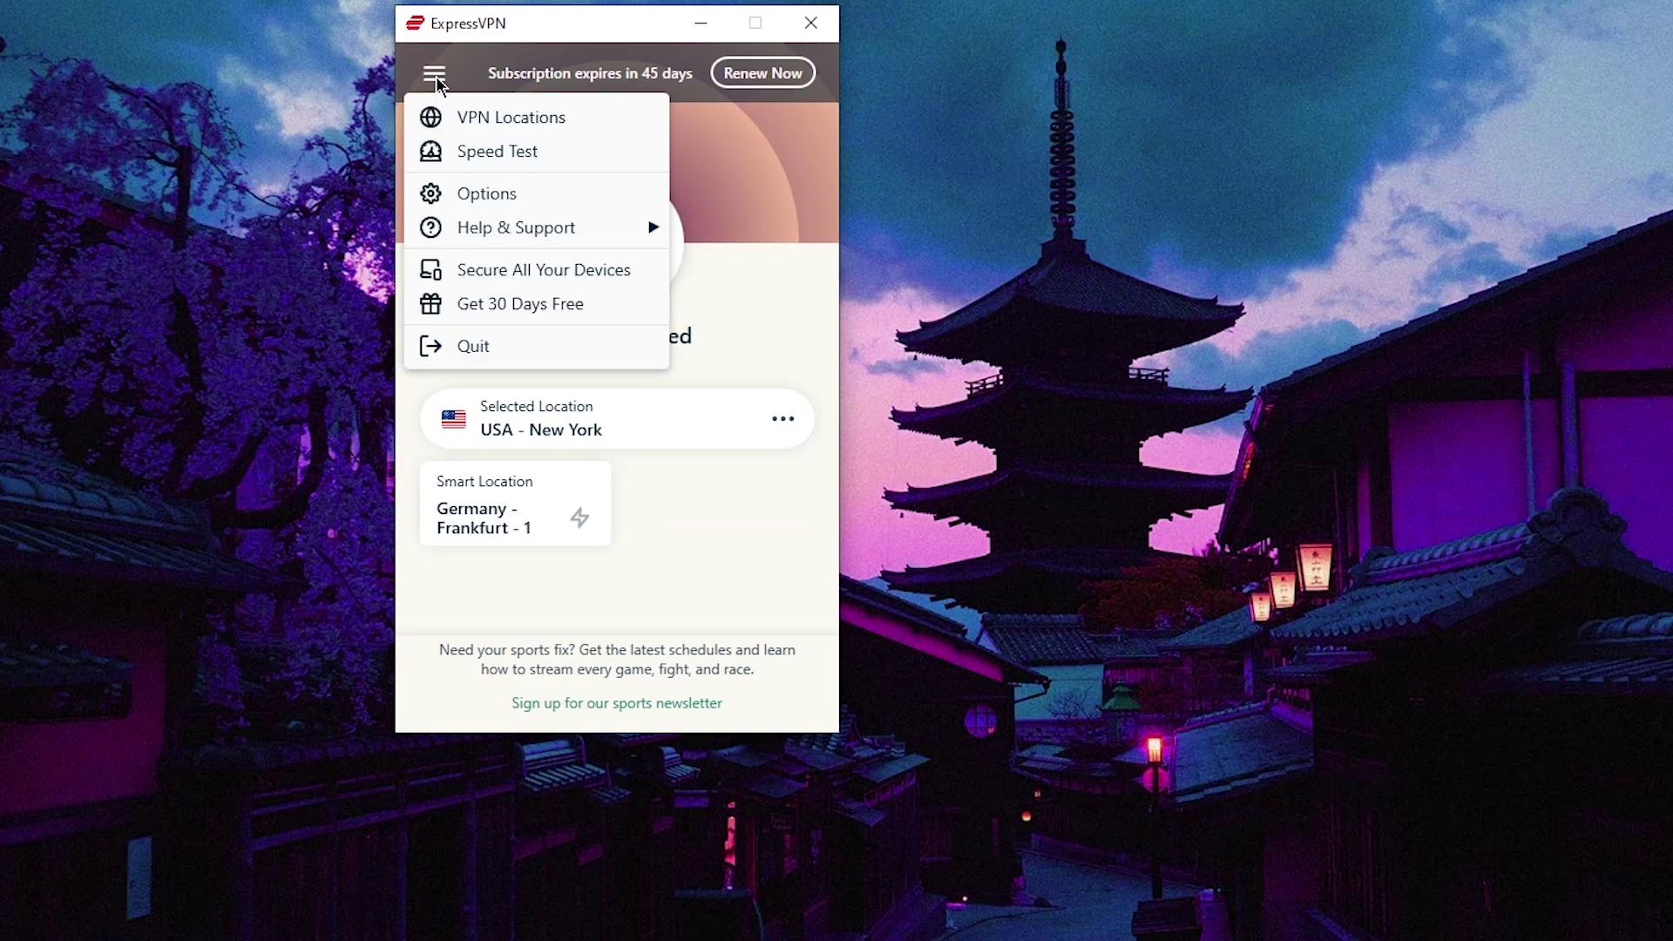
pyautogui.click(479, 119)
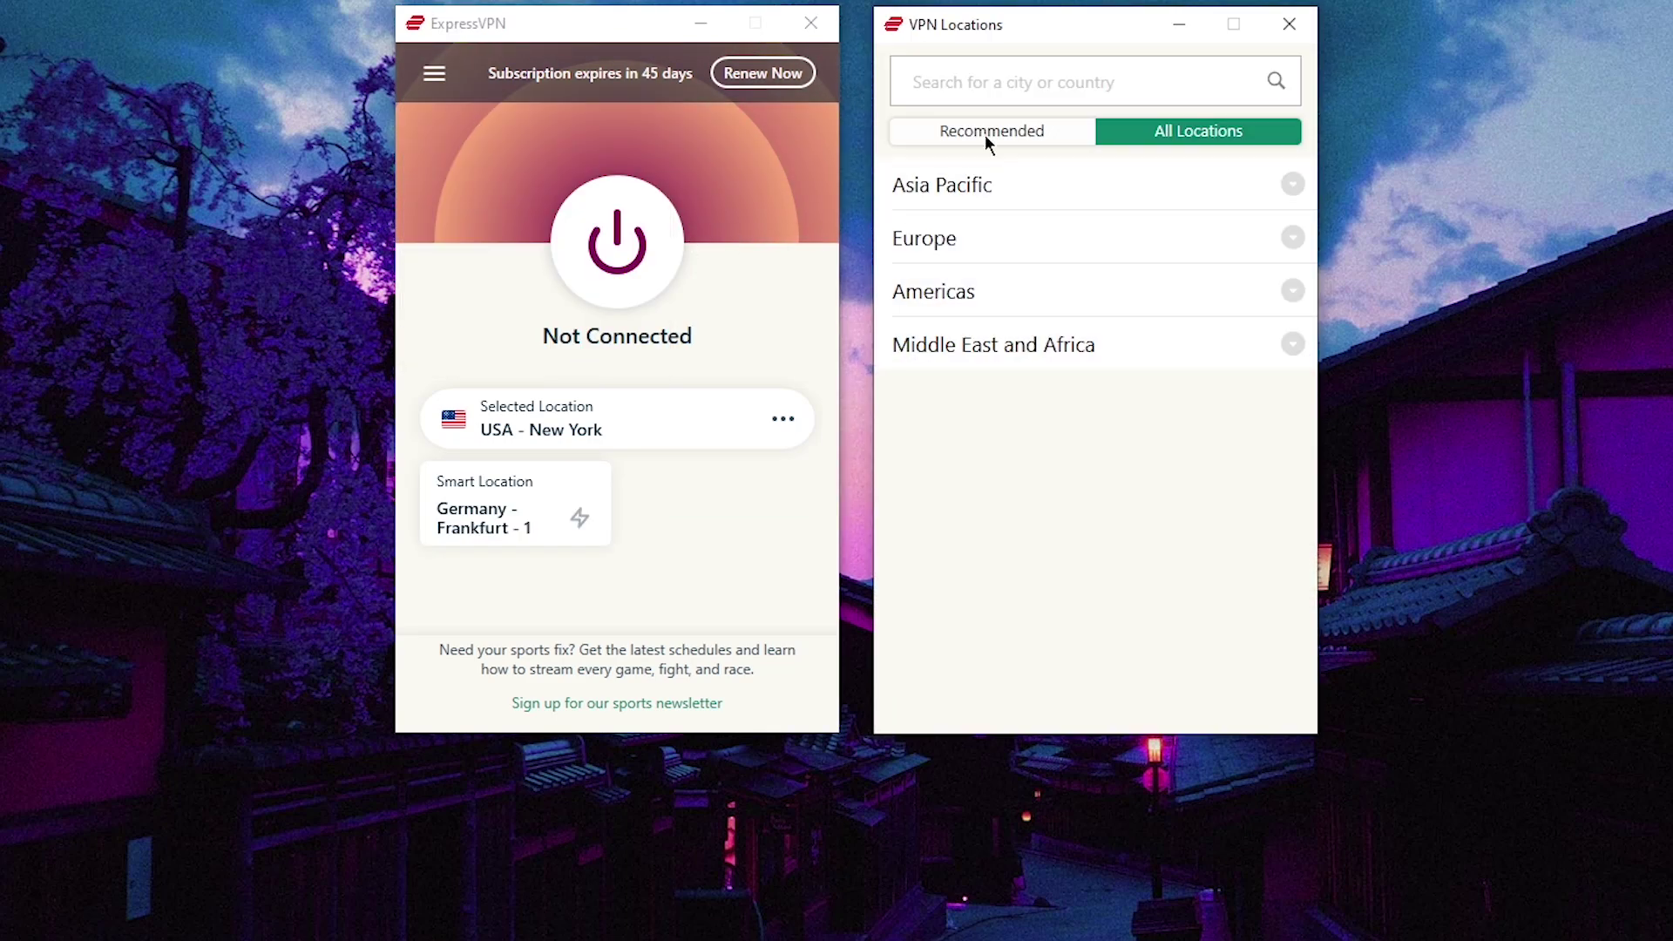
pyautogui.click(984, 132)
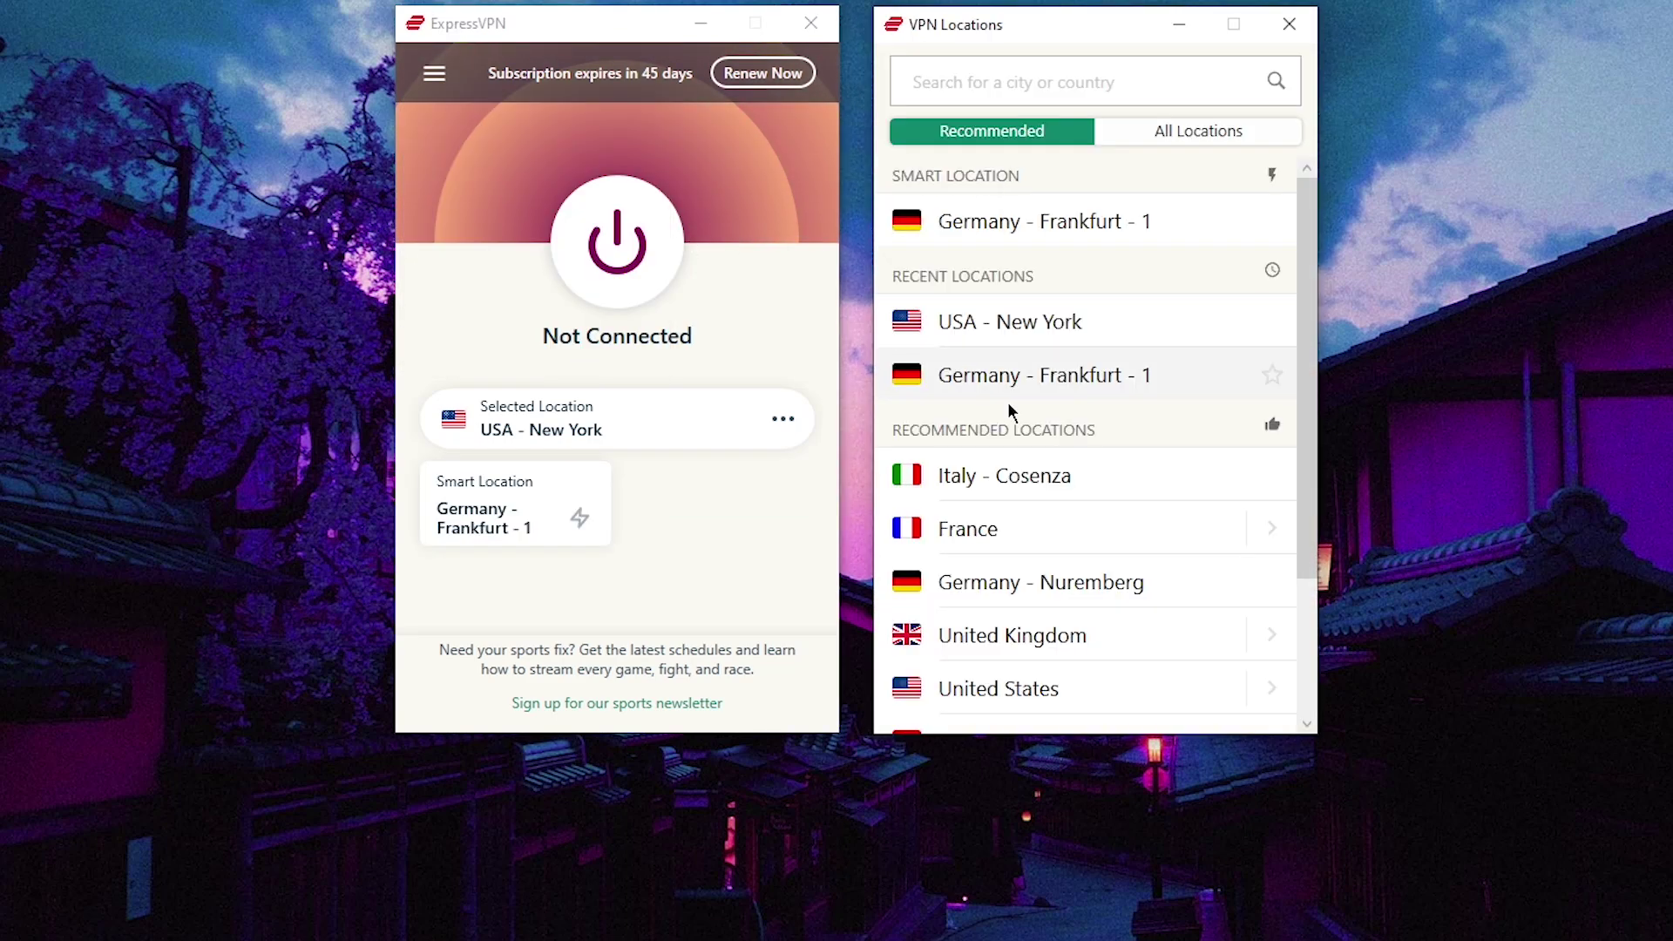
pyautogui.click(1182, 131)
pyautogui.click(1296, 192)
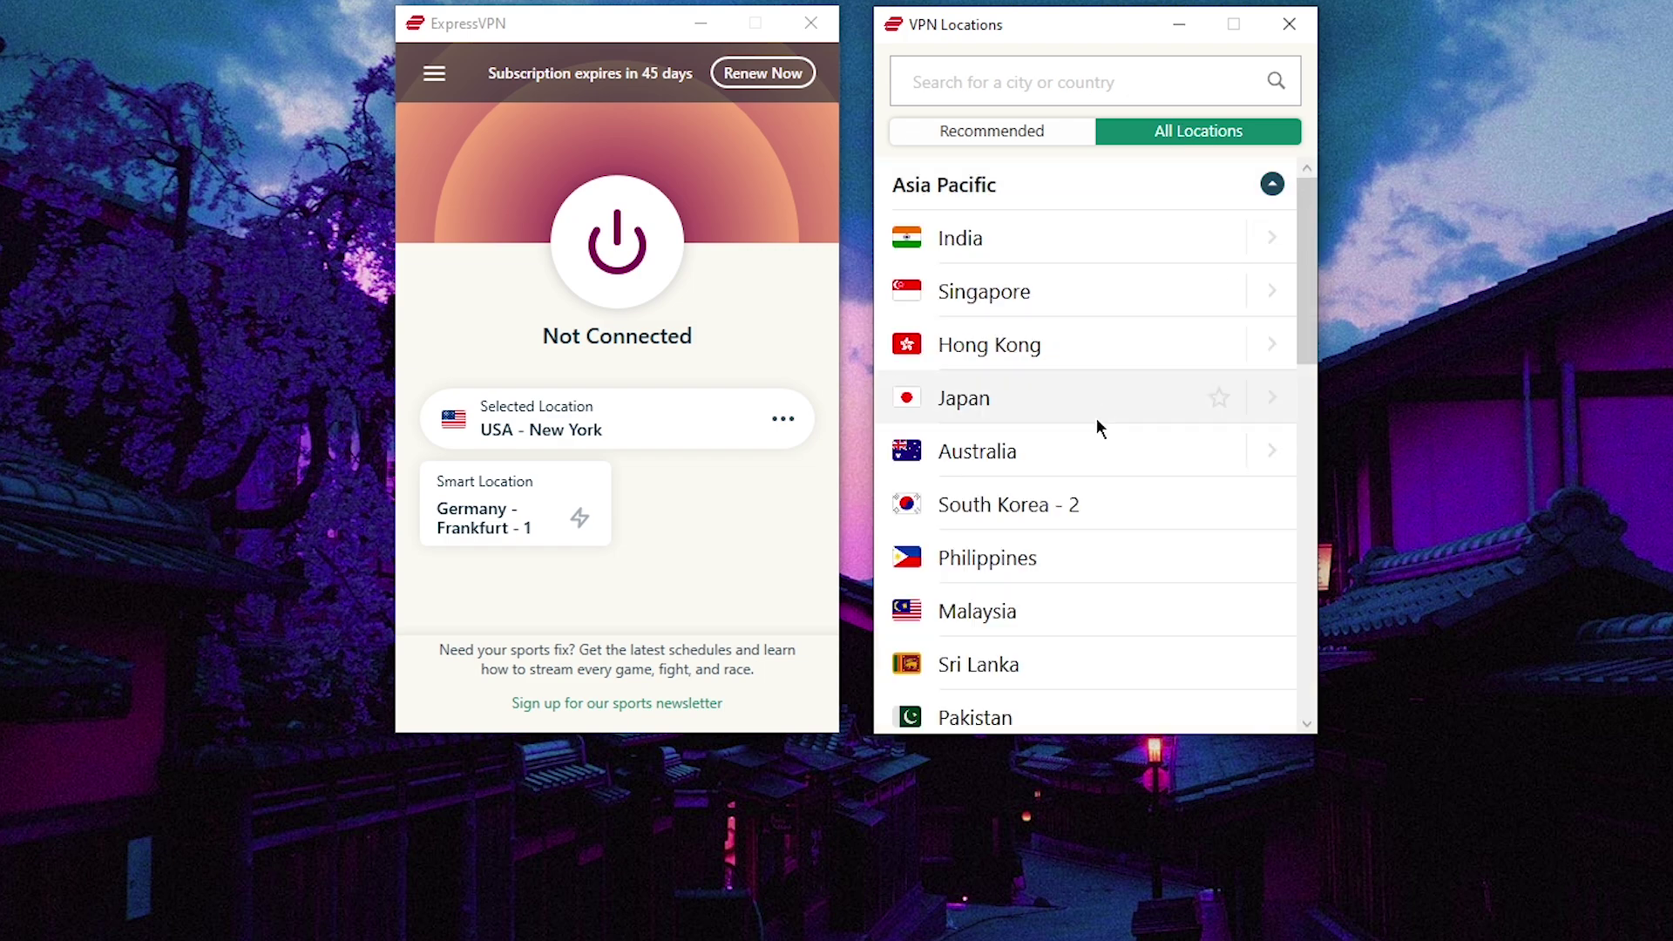
pyautogui.click(1002, 185)
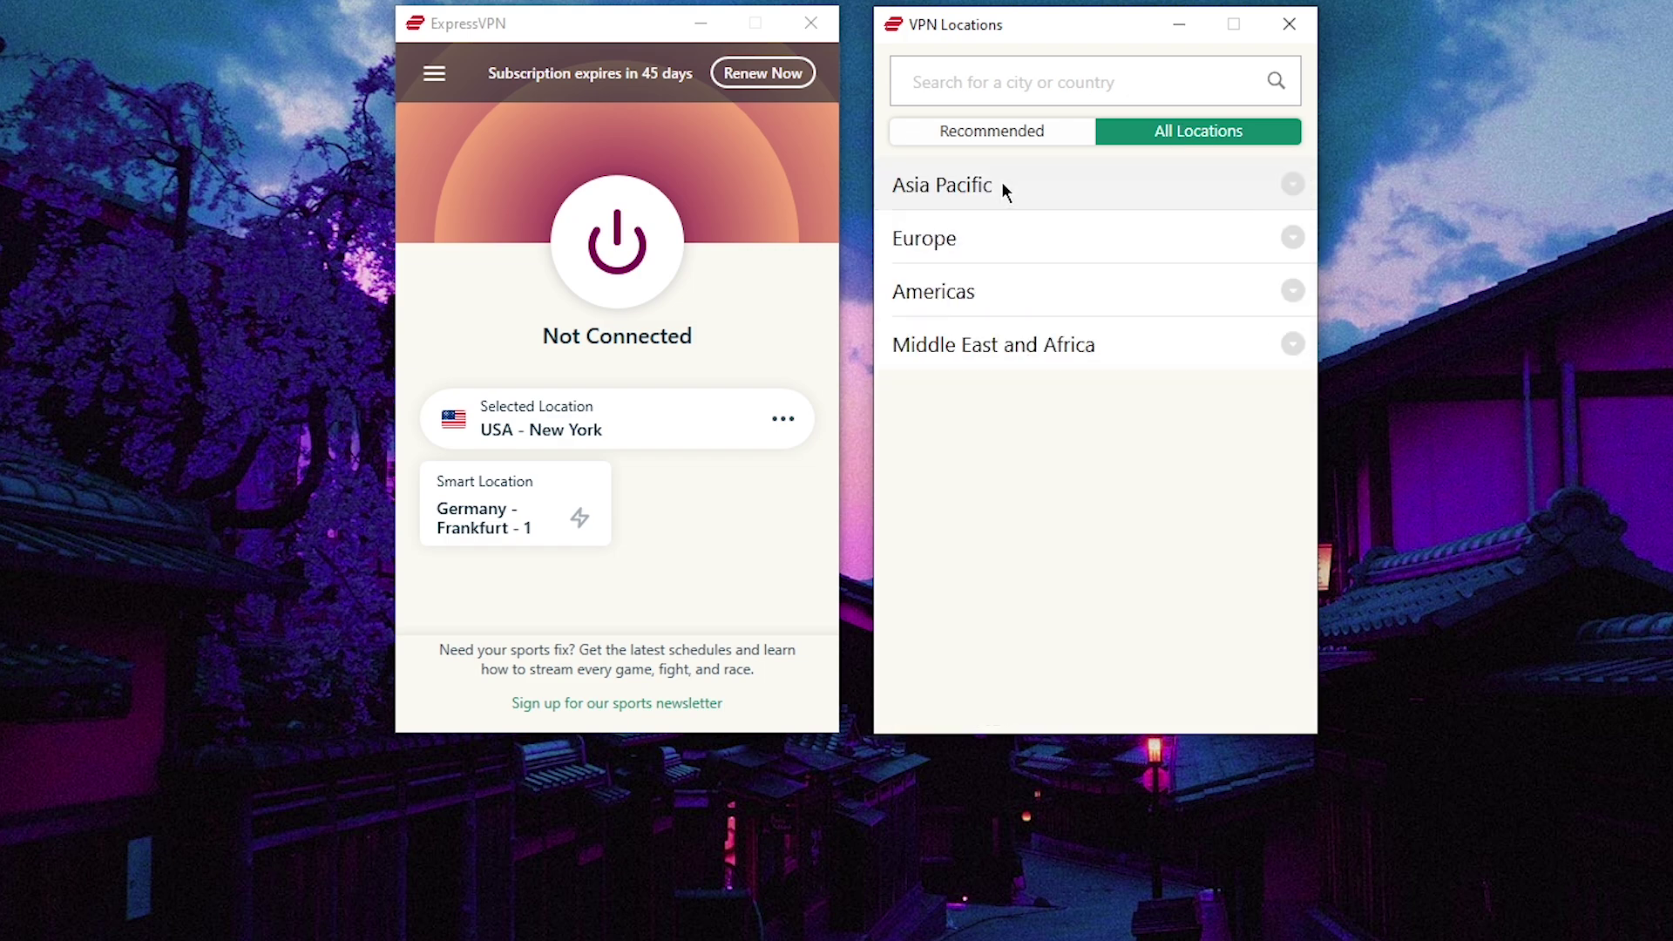
pyautogui.click(977, 275)
pyautogui.scroll(2, 1036, 415)
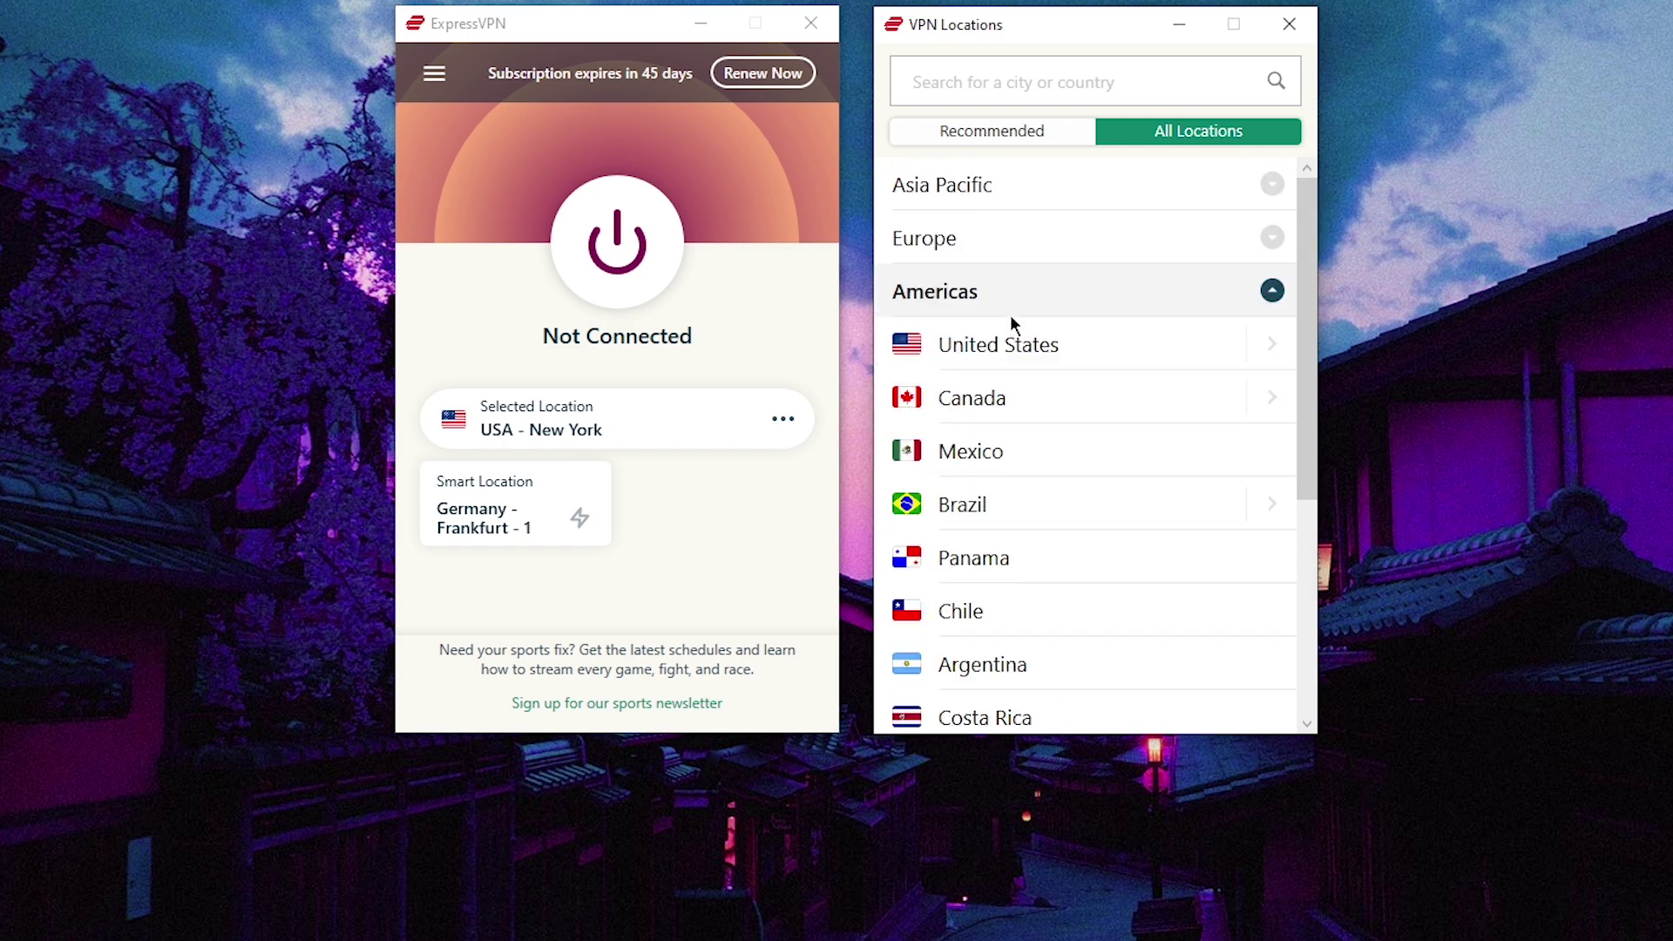
pyautogui.click(1002, 293)
pyautogui.click(964, 250)
pyautogui.click(971, 251)
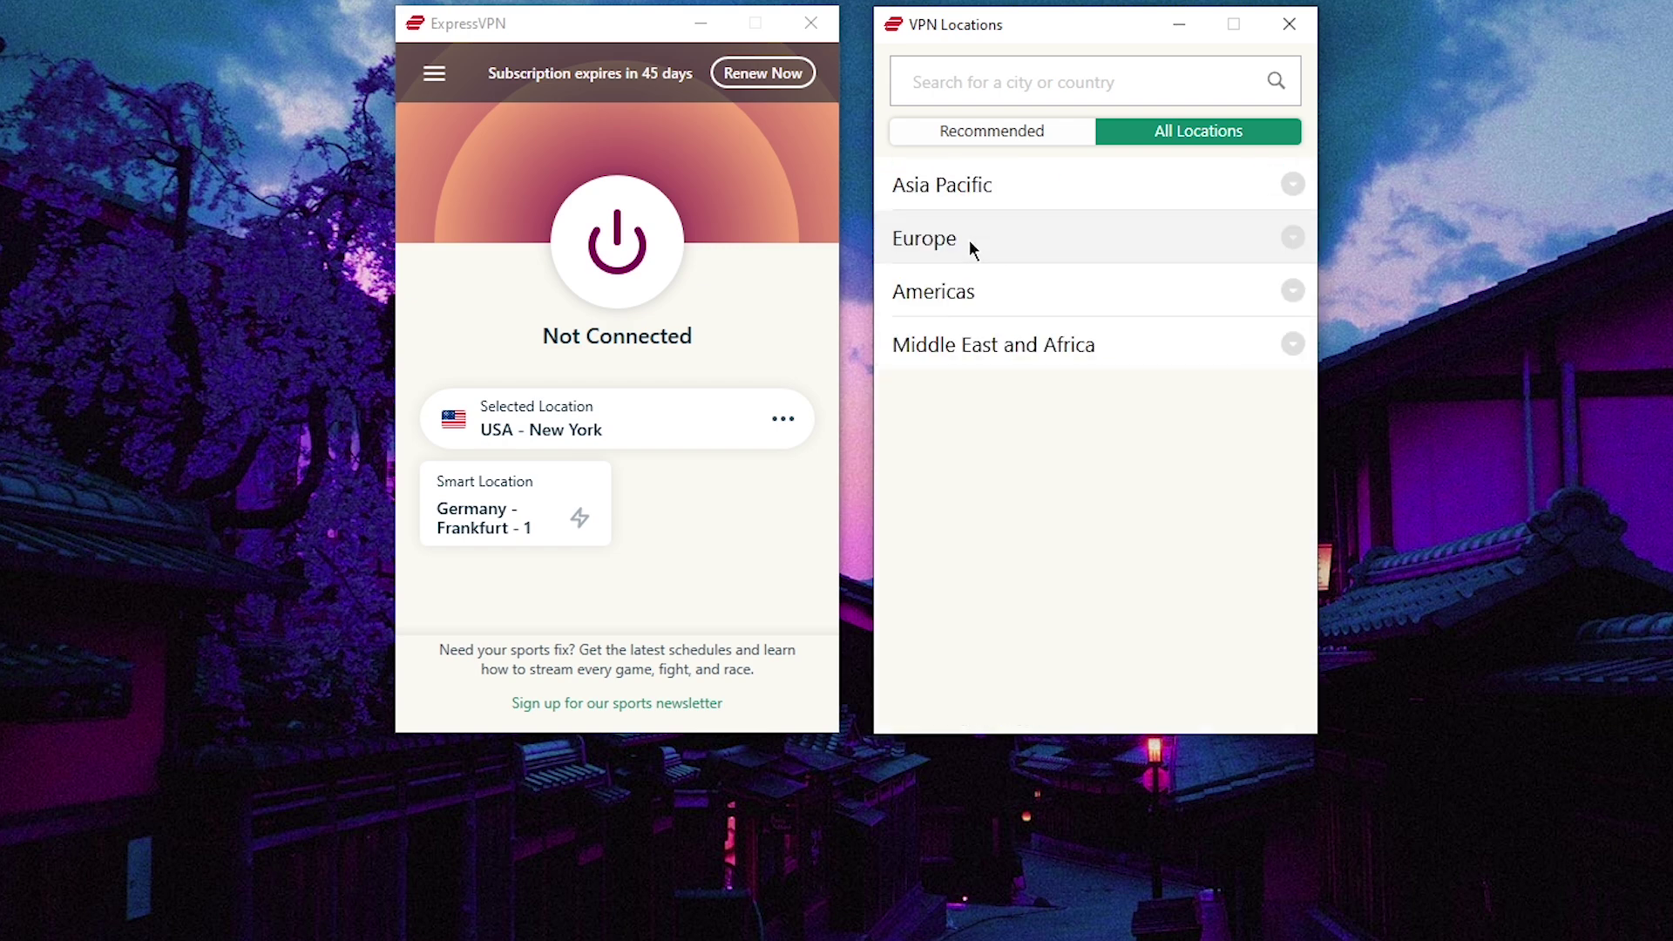
pyautogui.click(1293, 28)
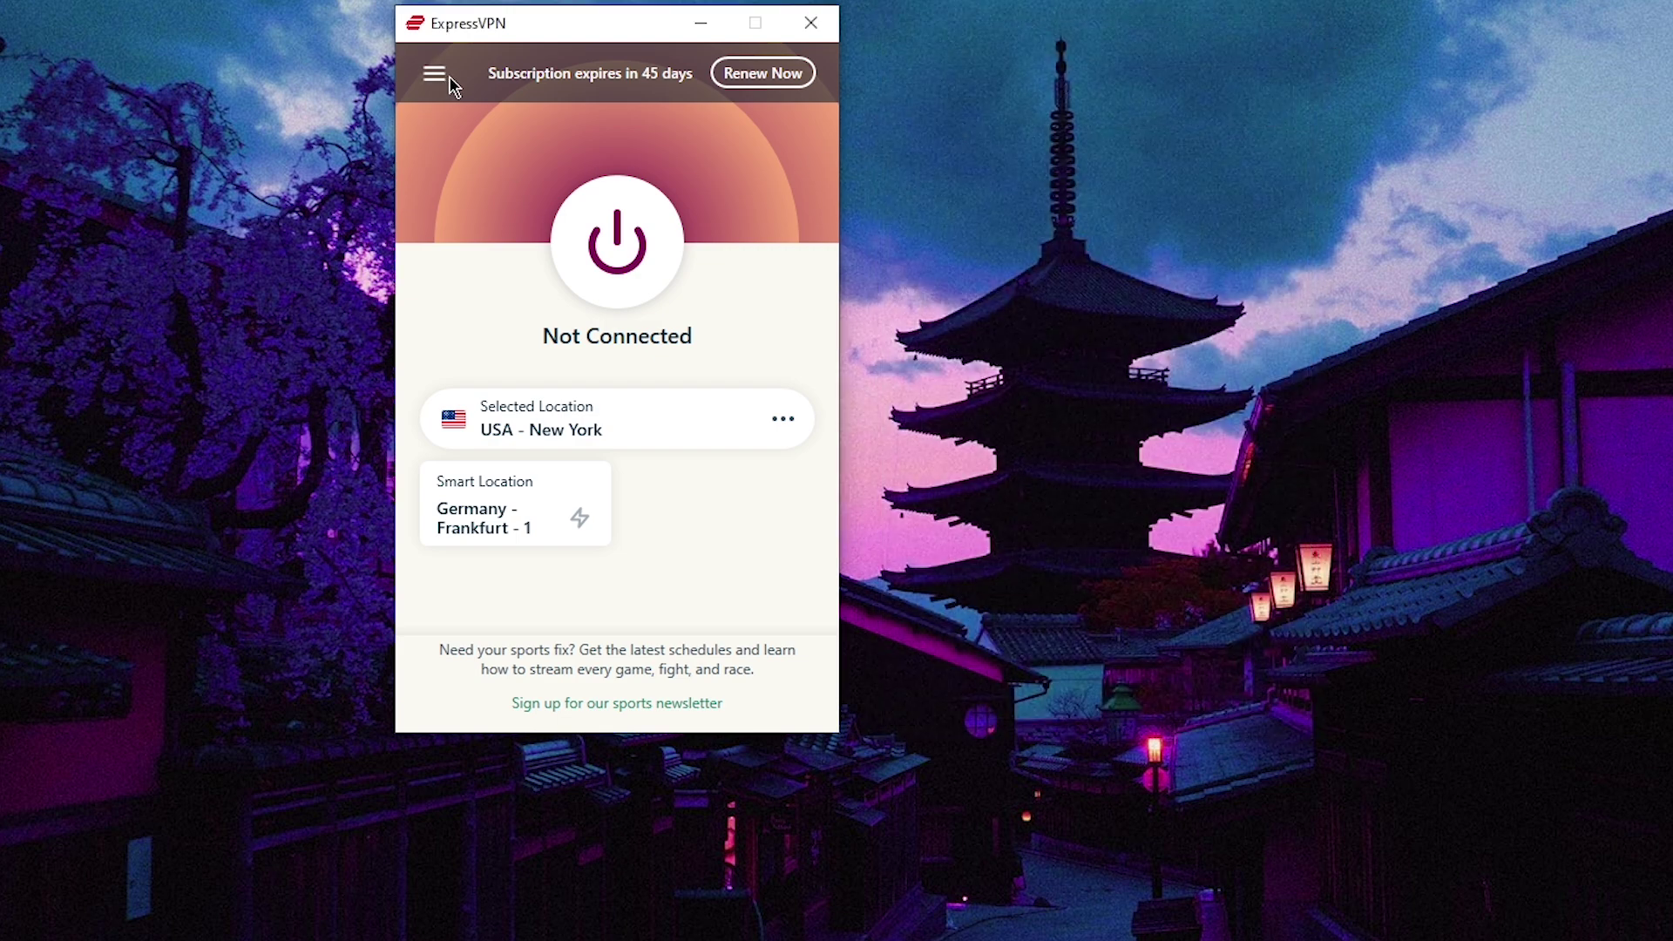
# - Run a Speed Test on recommended locations and select the fastest, France - Paris - 1
pyautogui.click(435, 74)
pyautogui.click(464, 146)
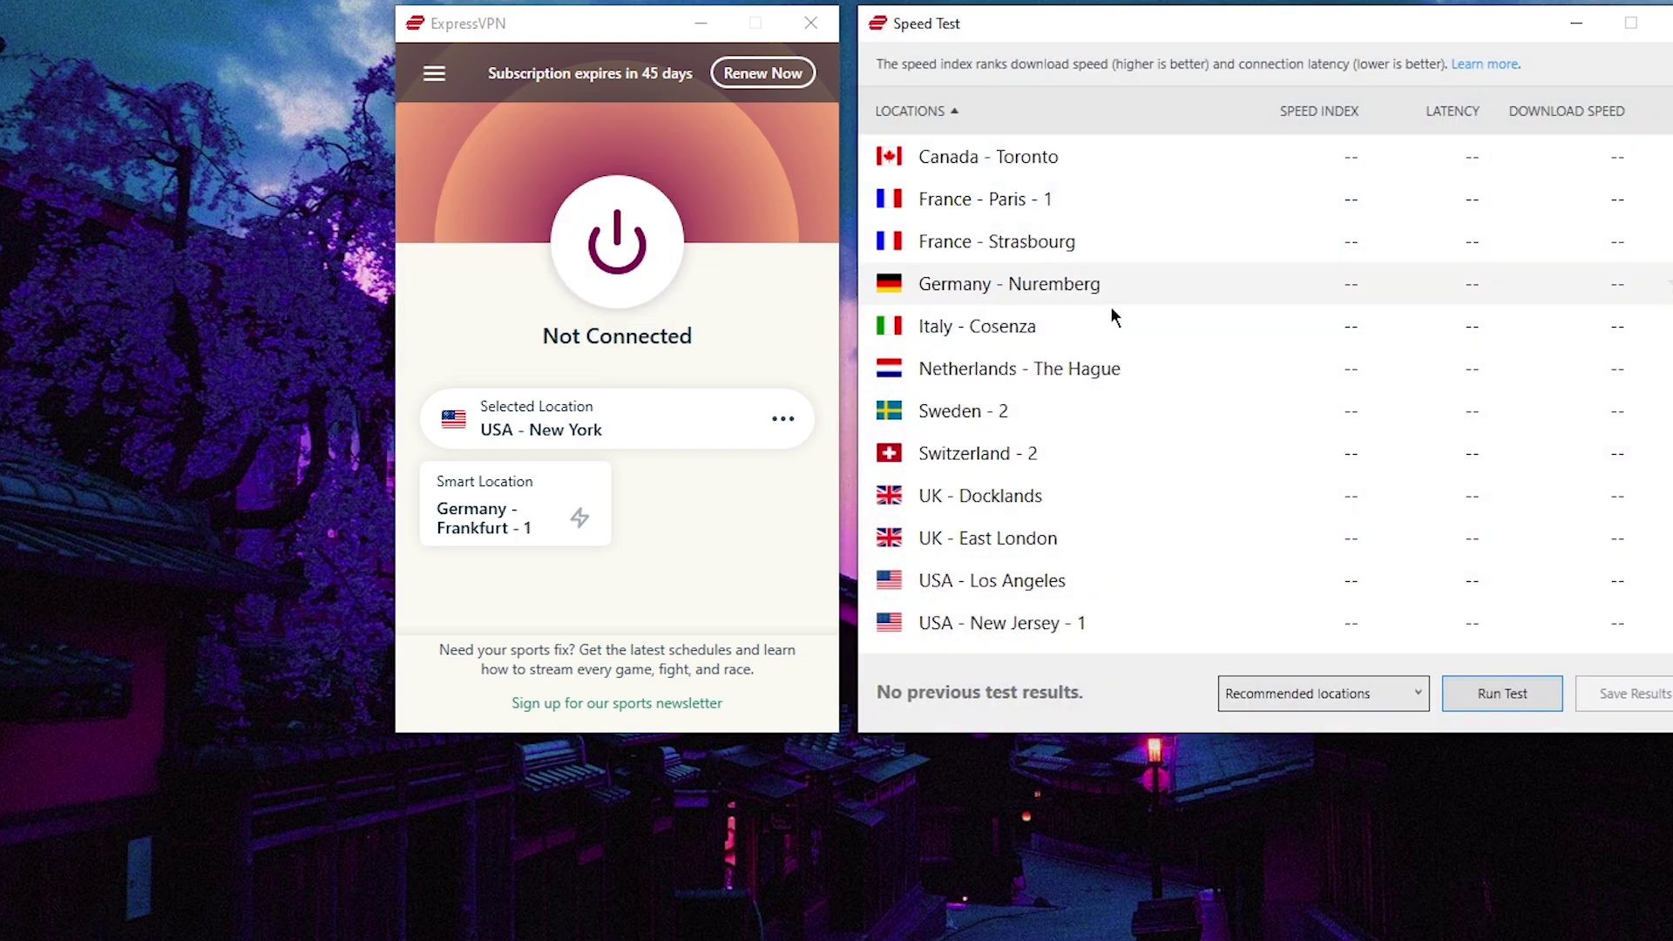
pyautogui.click(1483, 696)
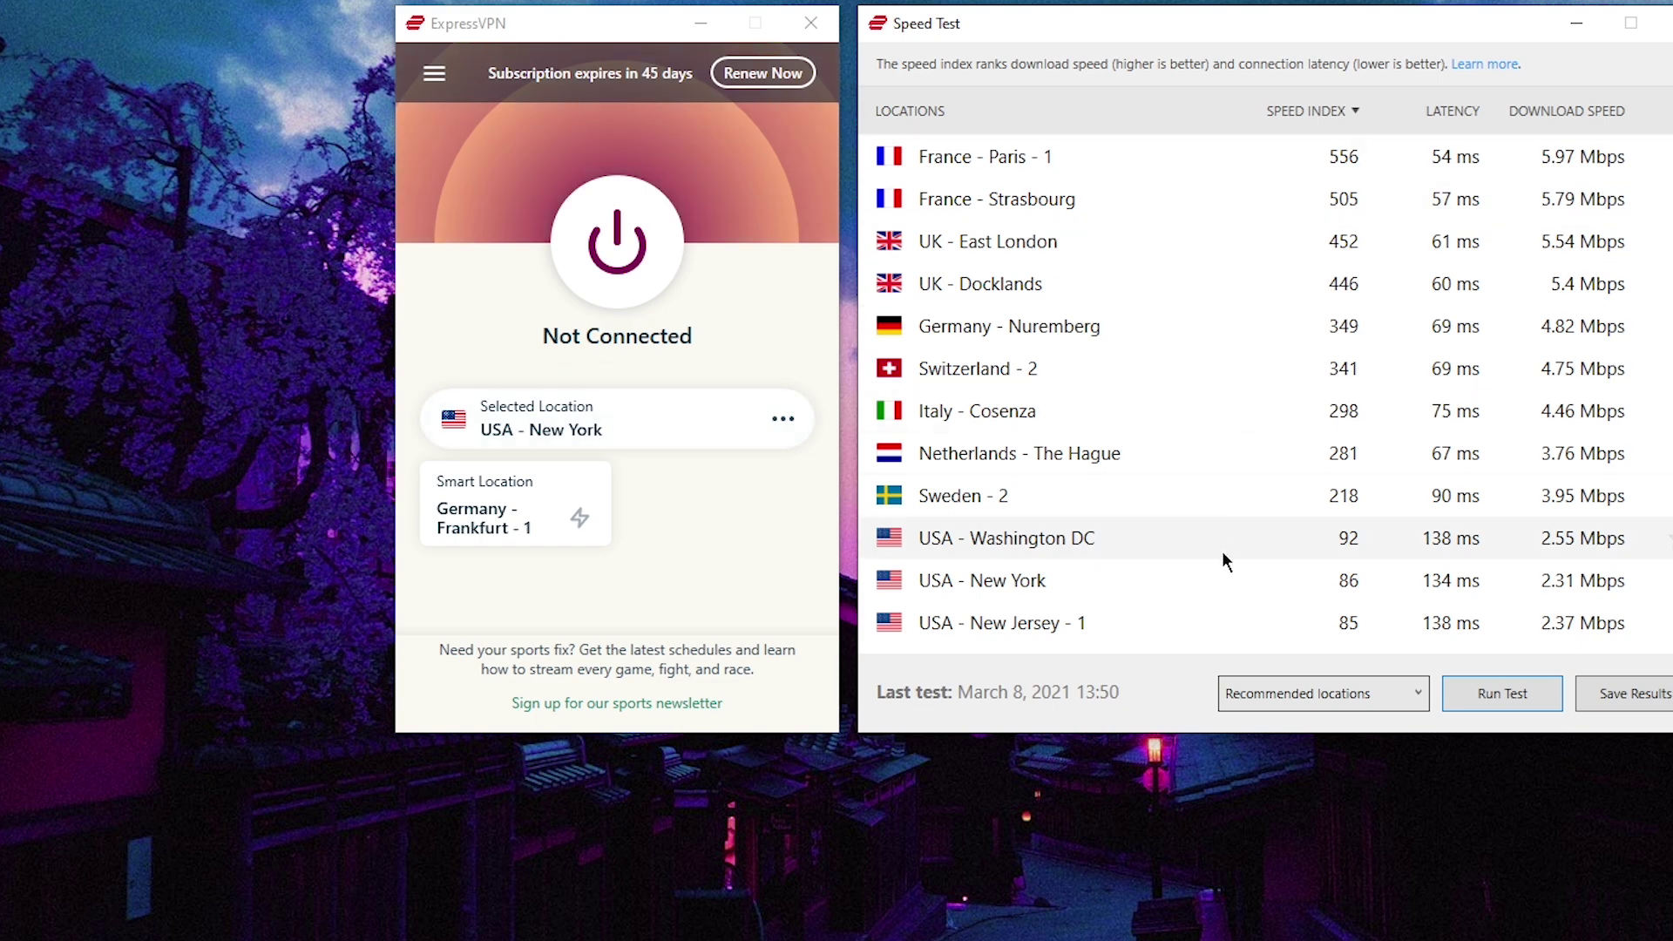
pyautogui.doubleClick(1588, 161)
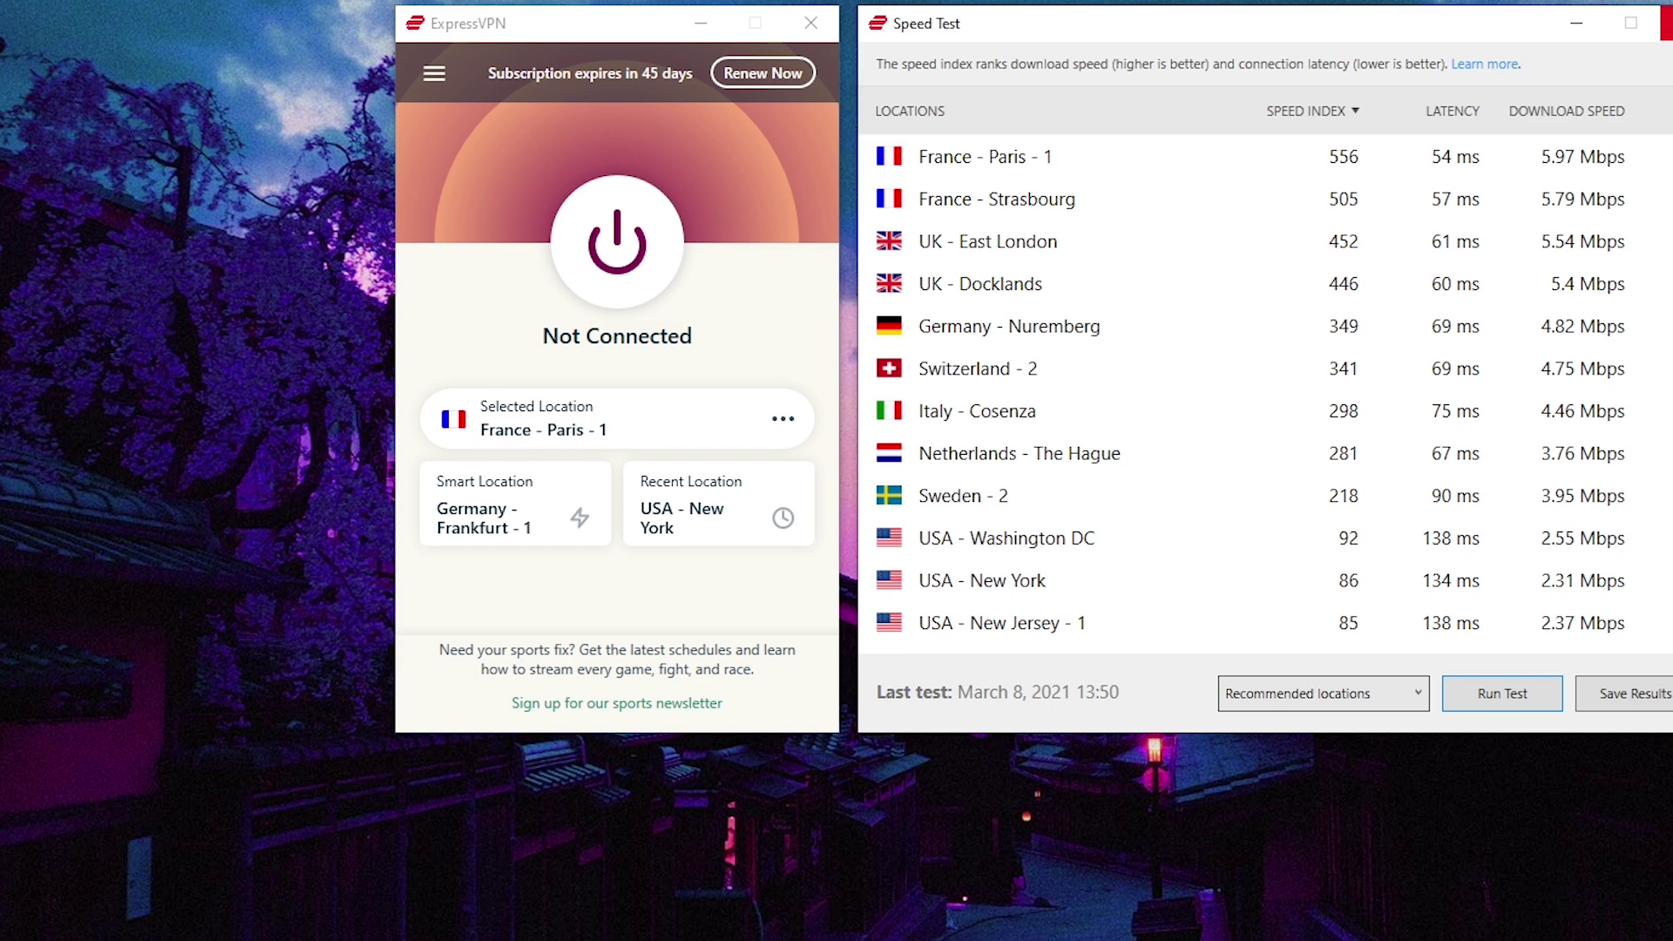
pyautogui.click(1667, 22)
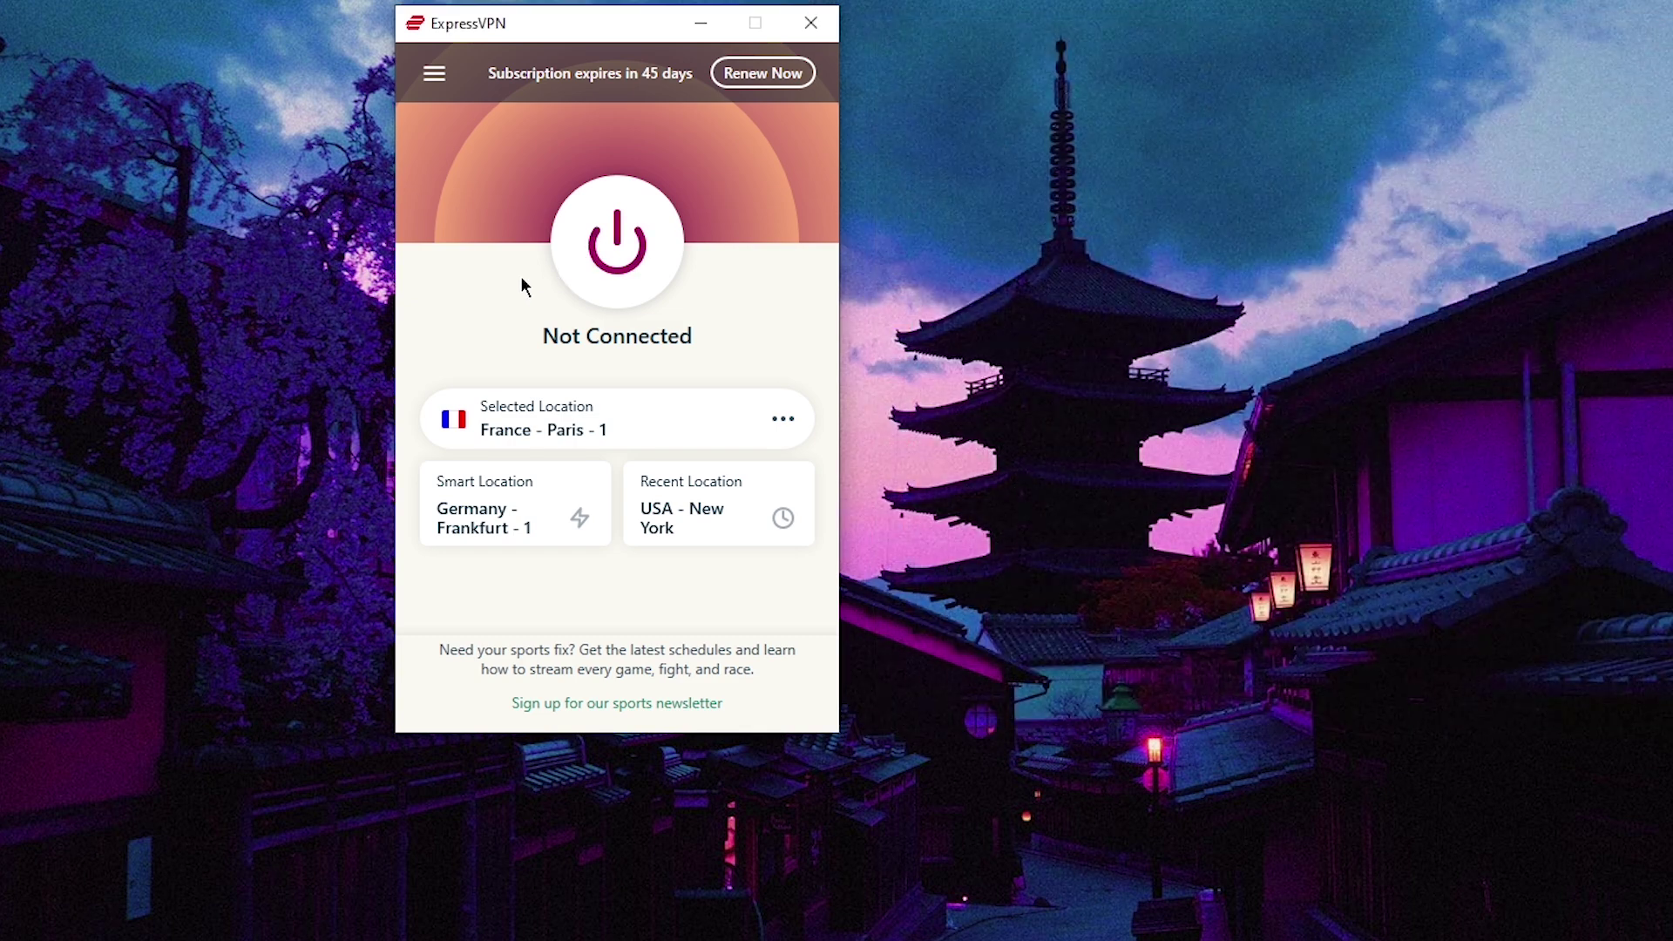
# - Open the Options window from the app menu, landing on the General tab
pyautogui.click(434, 73)
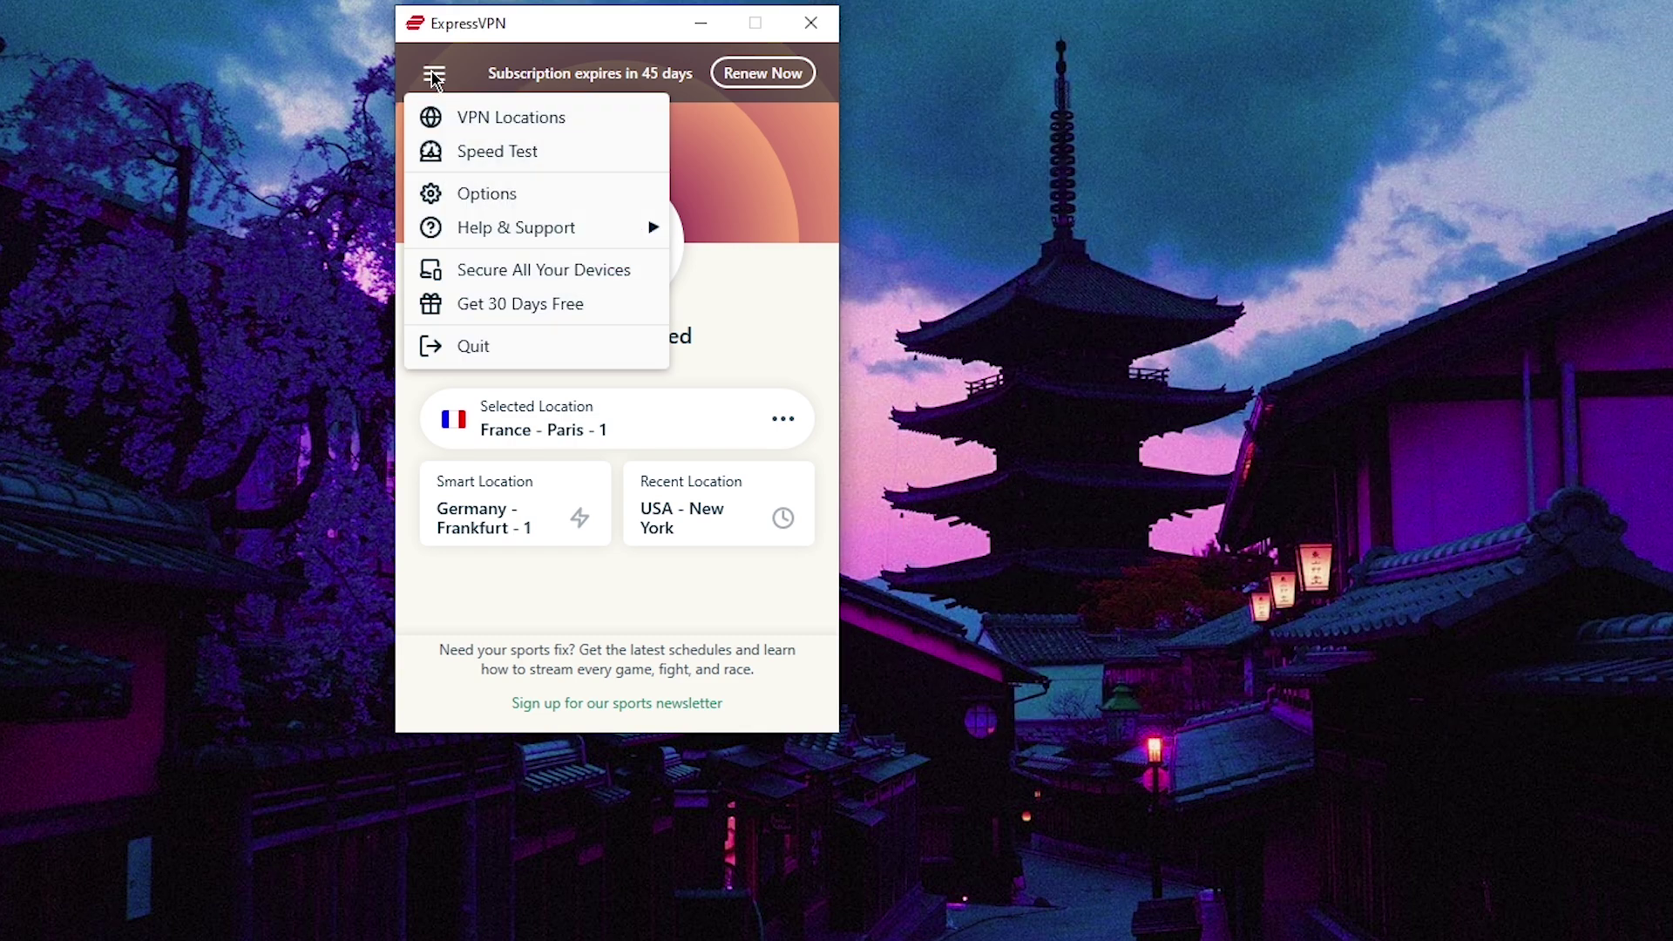
pyautogui.click(488, 193)
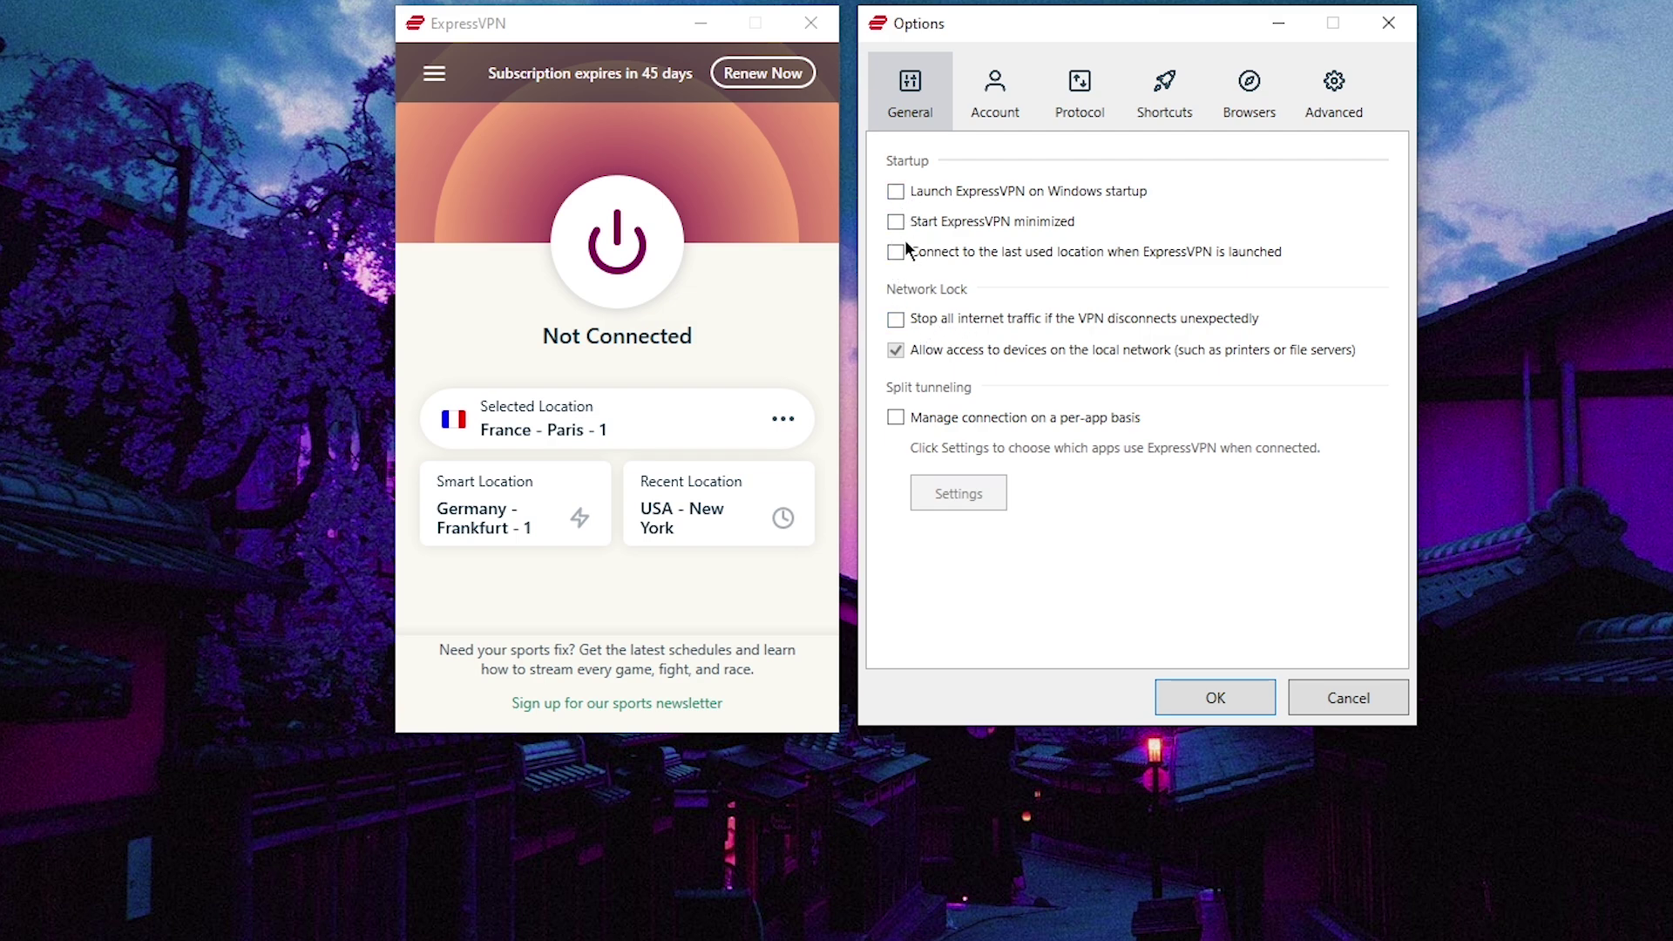
# - Turn on blocking all traffic when the VPN disconnects and keep local network device access on
pyautogui.click(904, 332)
pyautogui.click(899, 323)
pyautogui.click(898, 320)
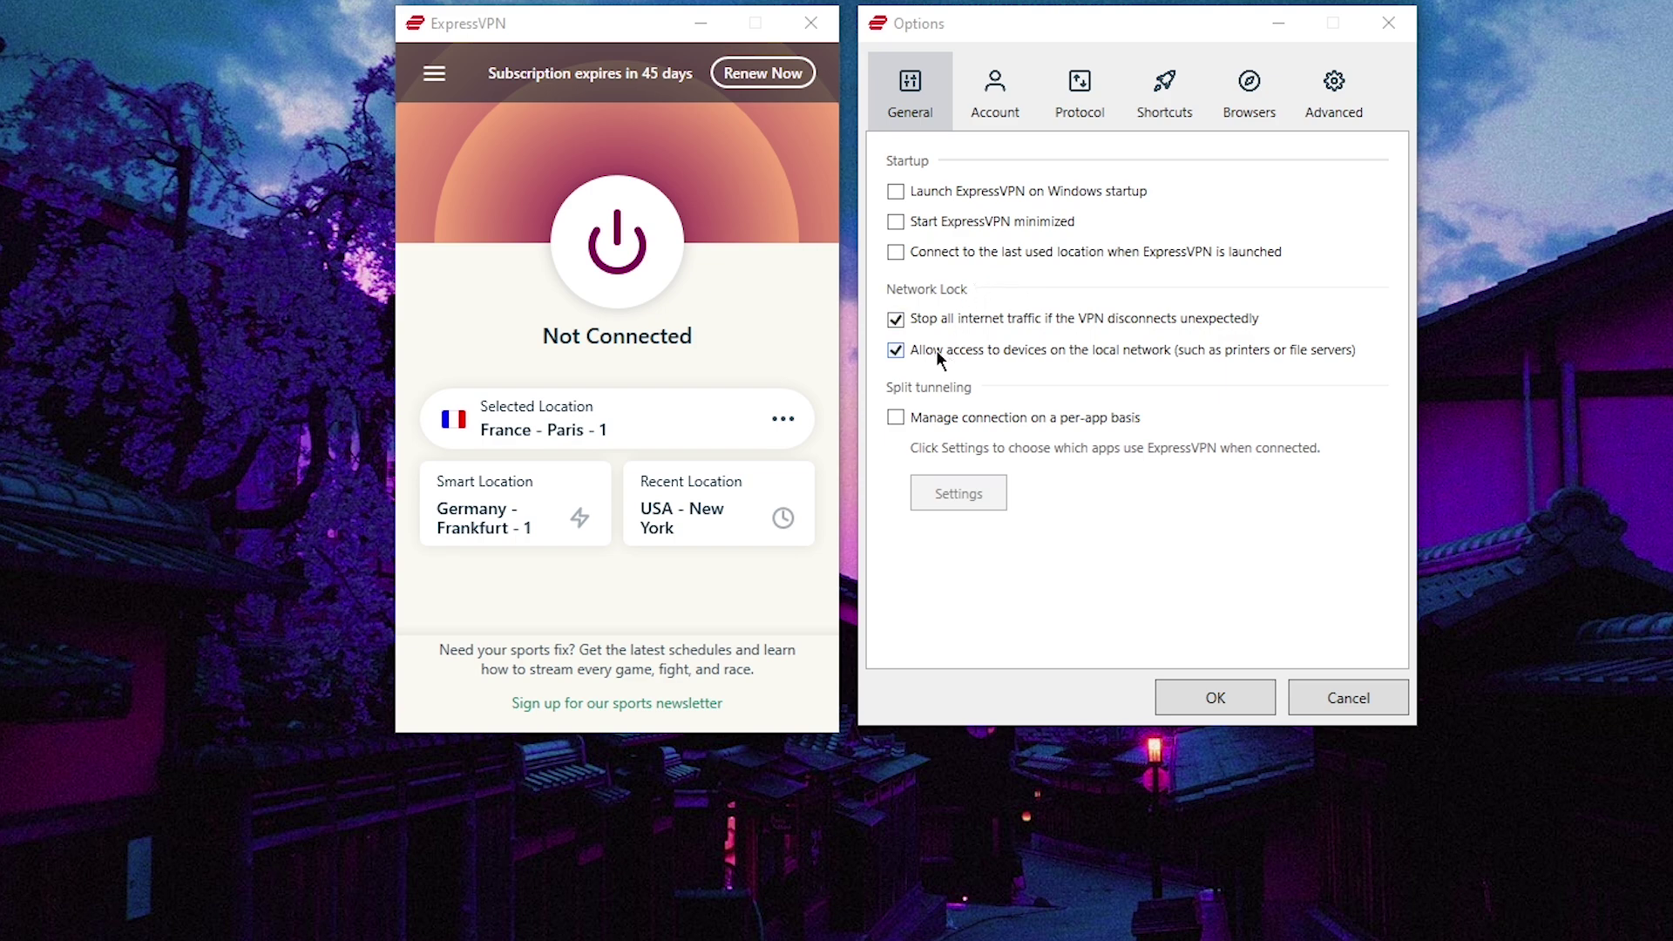
pyautogui.click(891, 357)
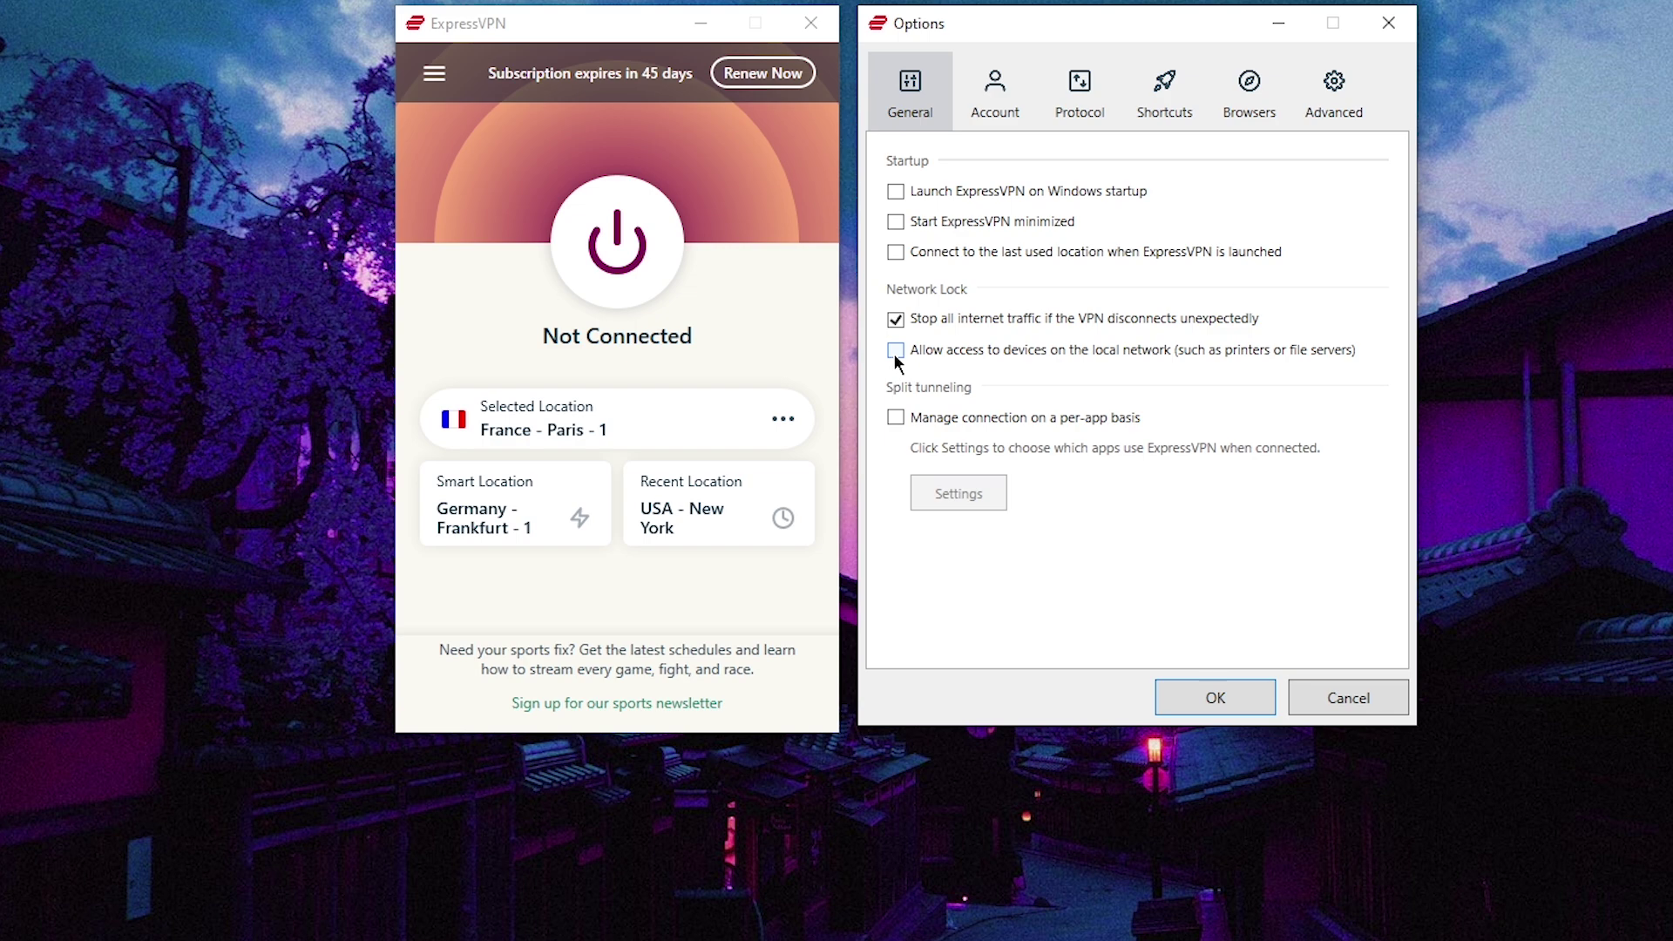
pyautogui.click(896, 355)
# - In split tunneling settings, try the 'exclude selected apps' mode and close the app list unchanged
pyautogui.click(894, 419)
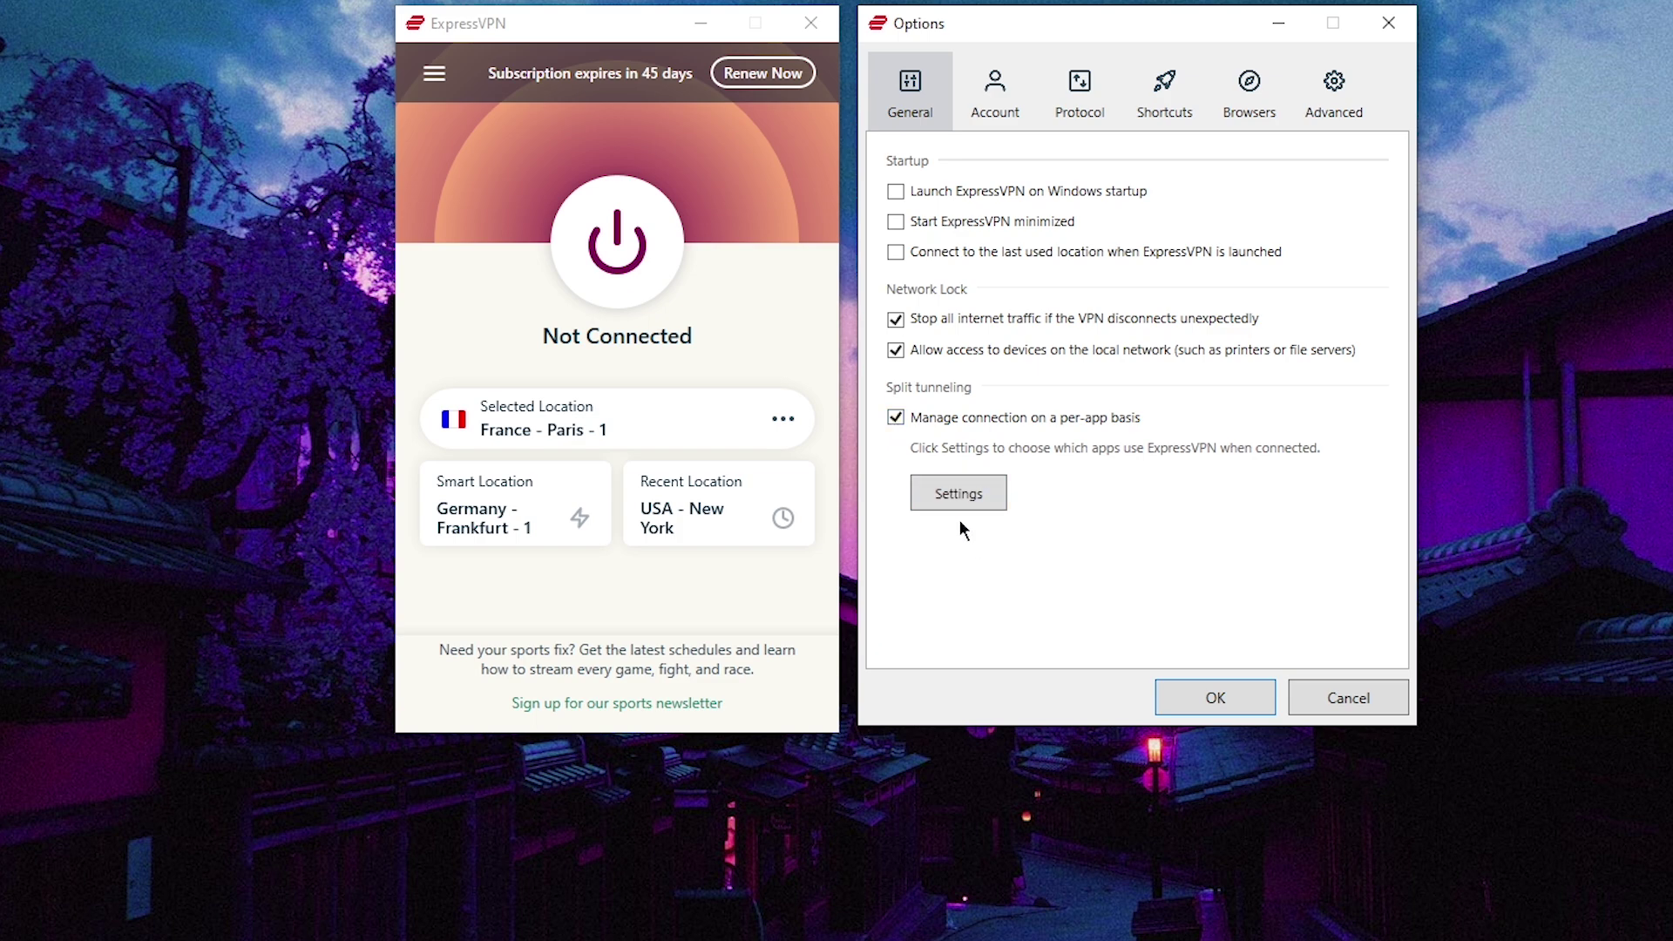
pyautogui.click(976, 498)
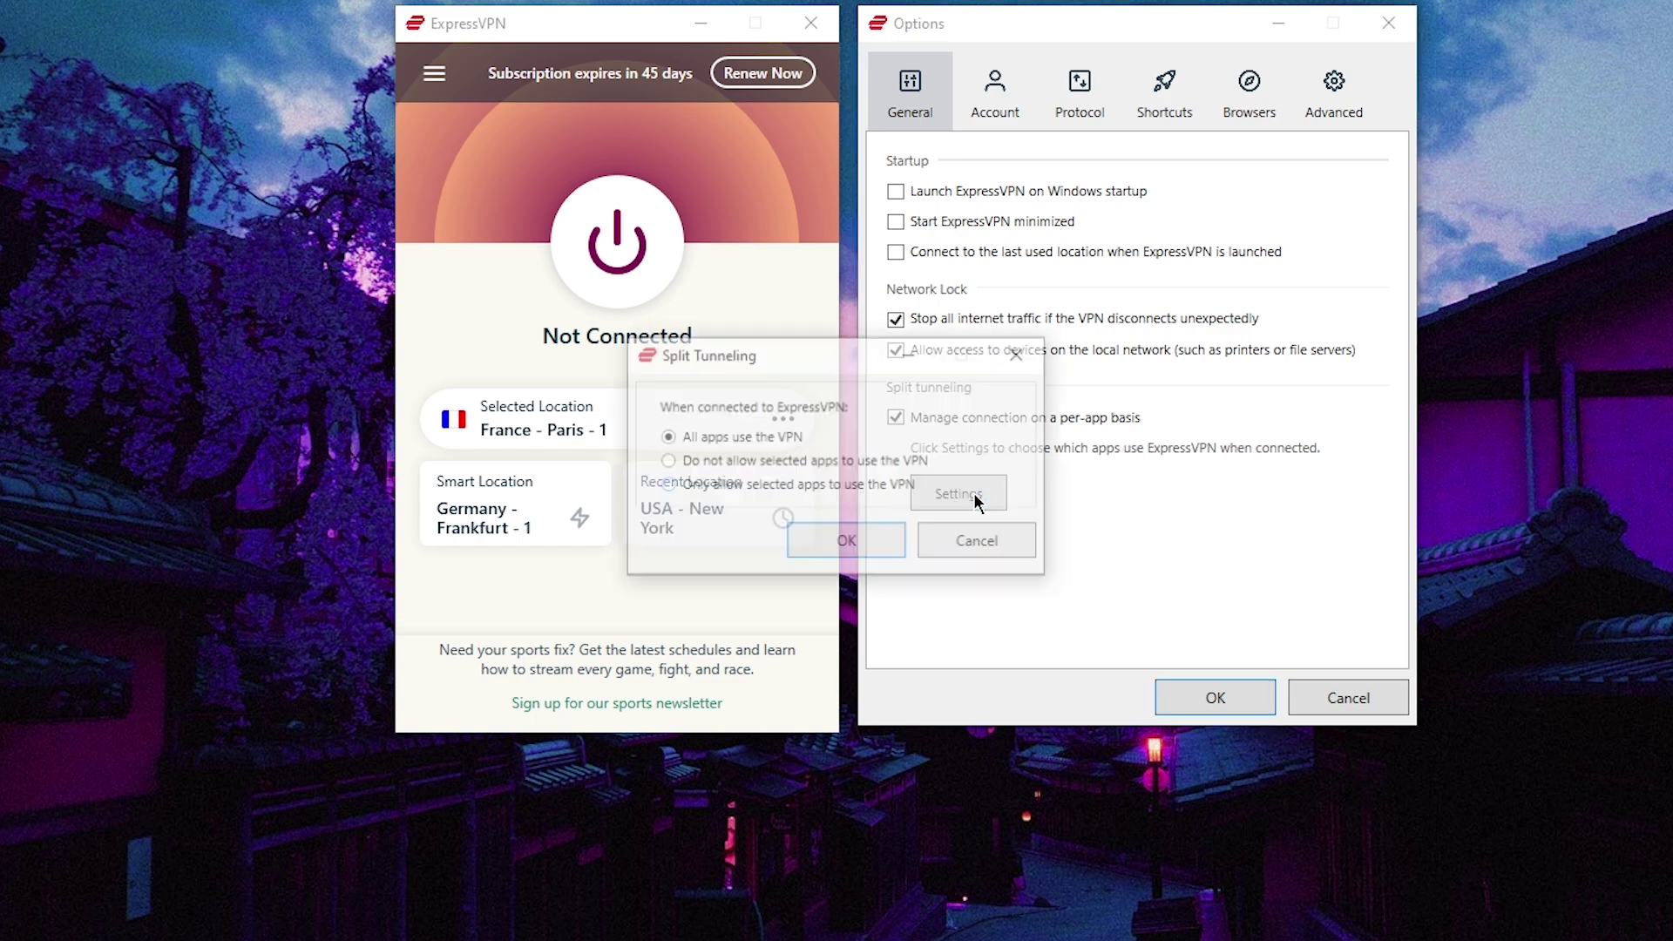
pyautogui.click(666, 461)
pyautogui.click(680, 702)
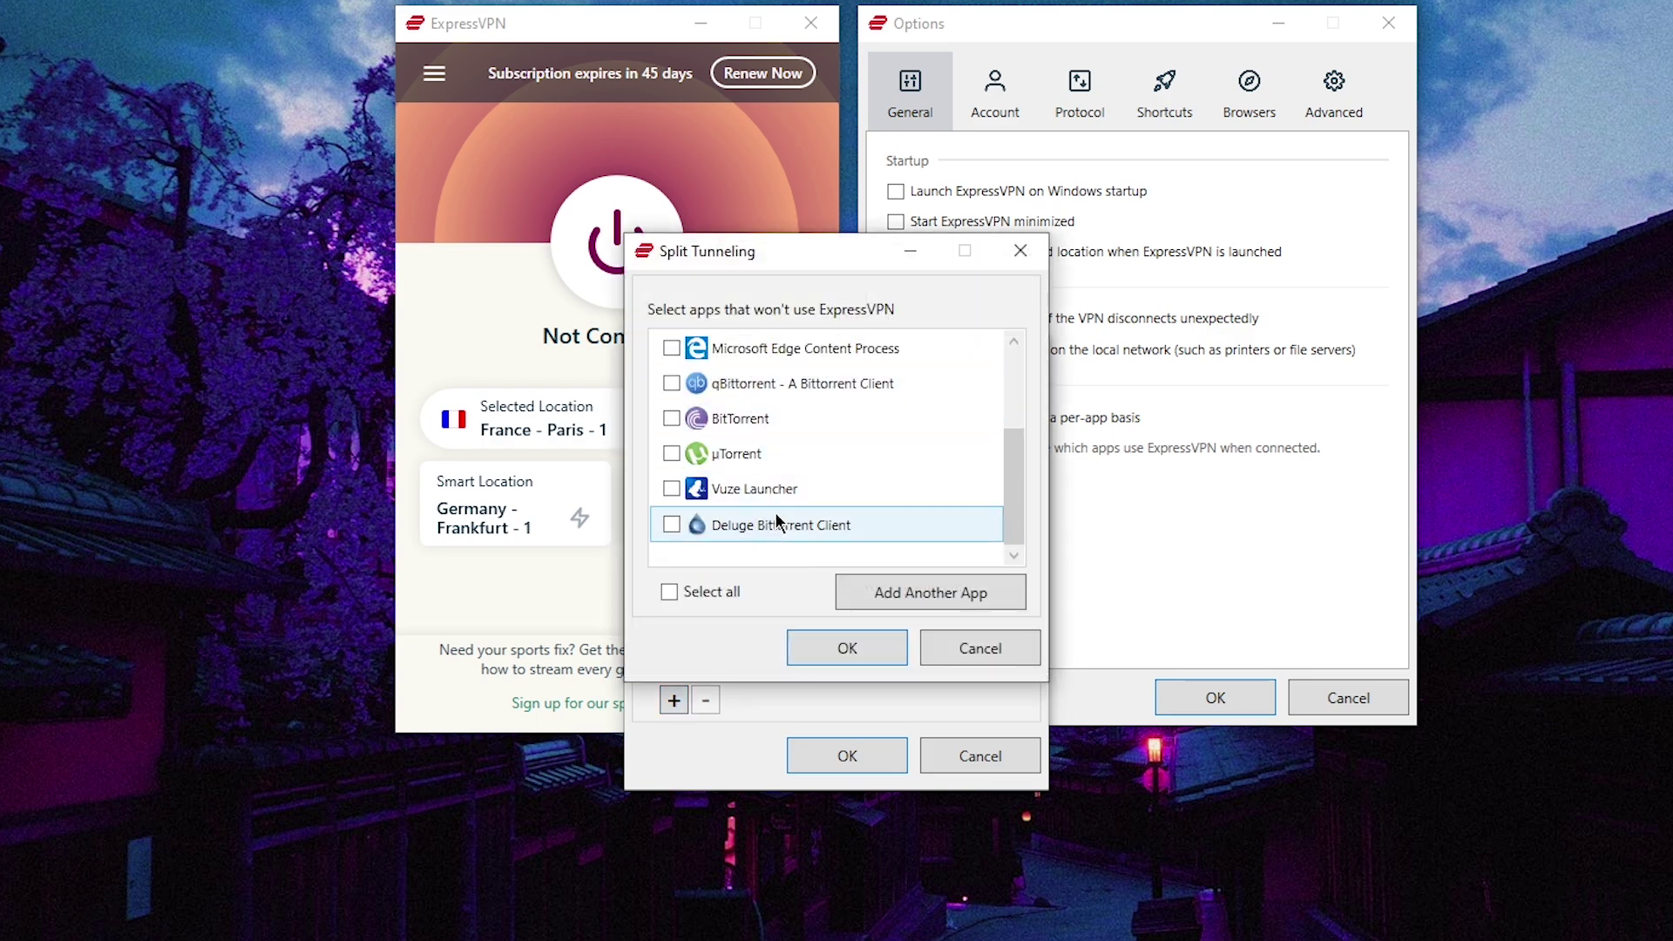
pyautogui.scroll(3, 778, 521)
pyautogui.click(979, 647)
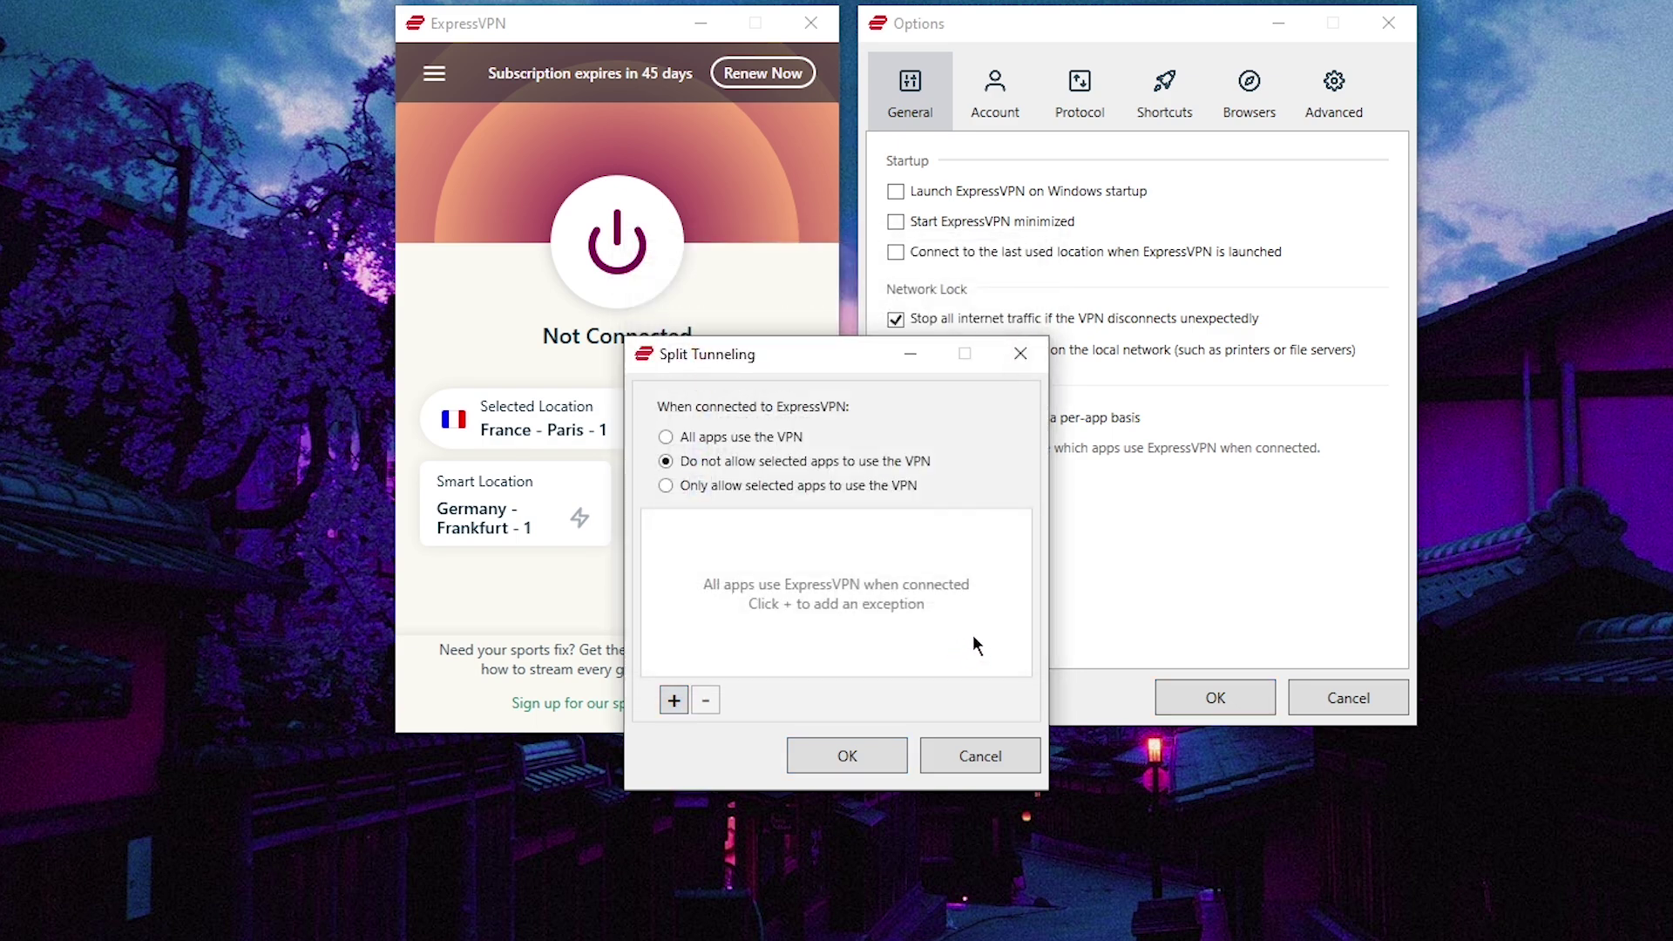
# - Switch to VPN-only-for-selected-apps and tick Chrome, BitTorrent, µTorrent, Vuze Launcher and Deluge
pyautogui.click(666, 484)
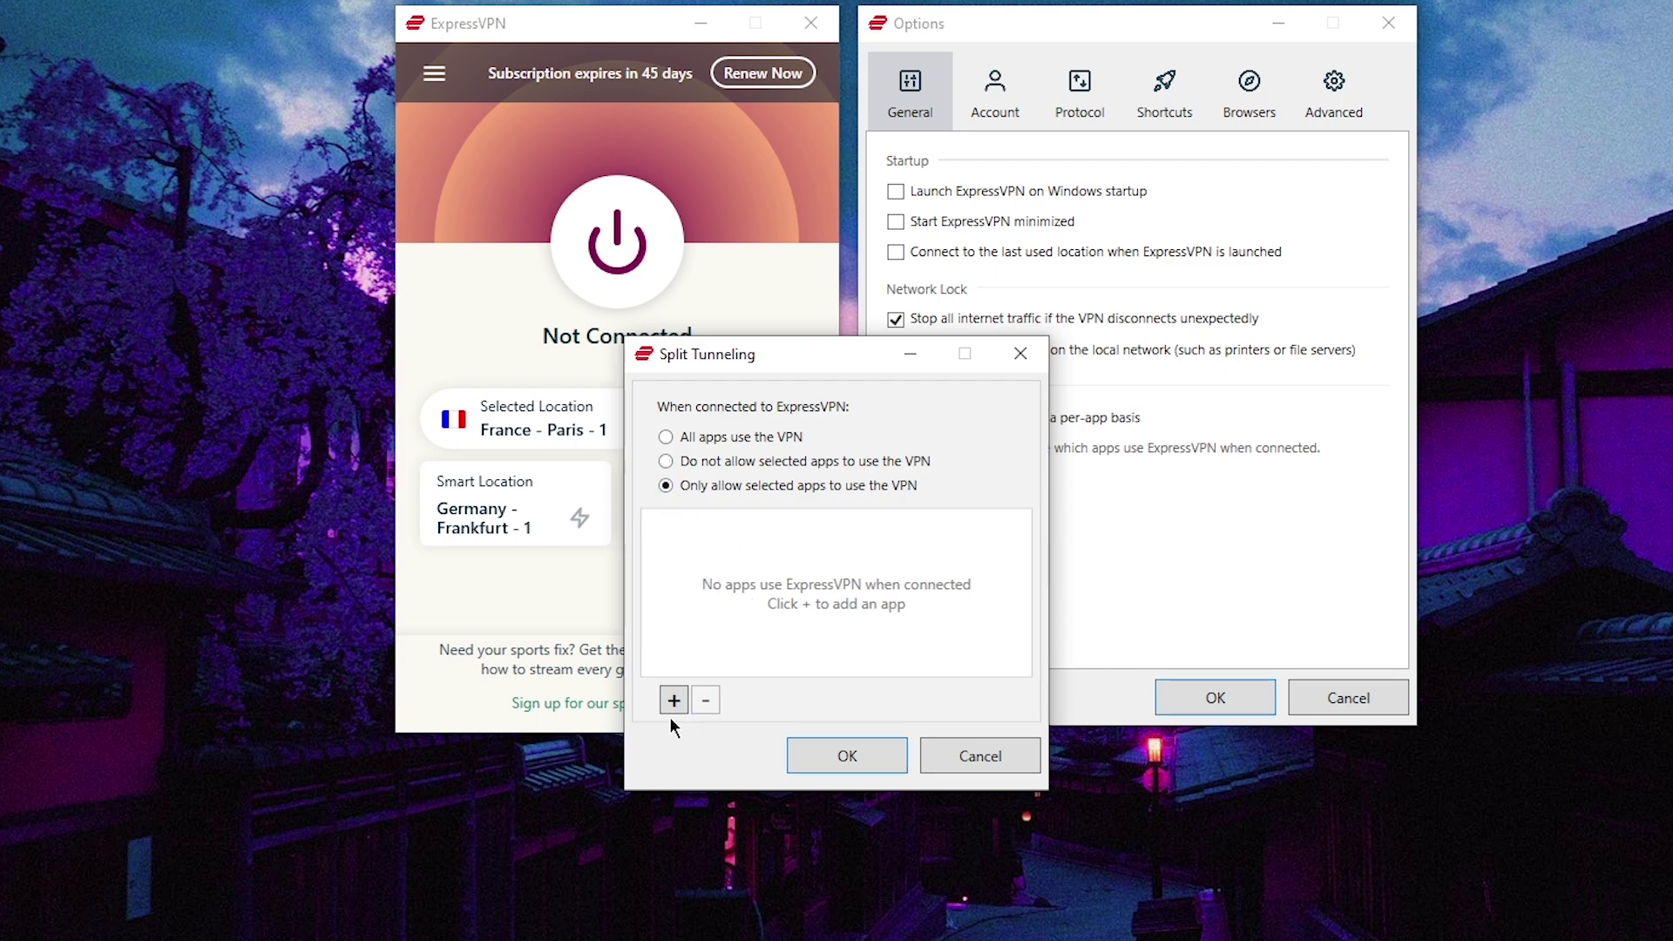
pyautogui.click(673, 700)
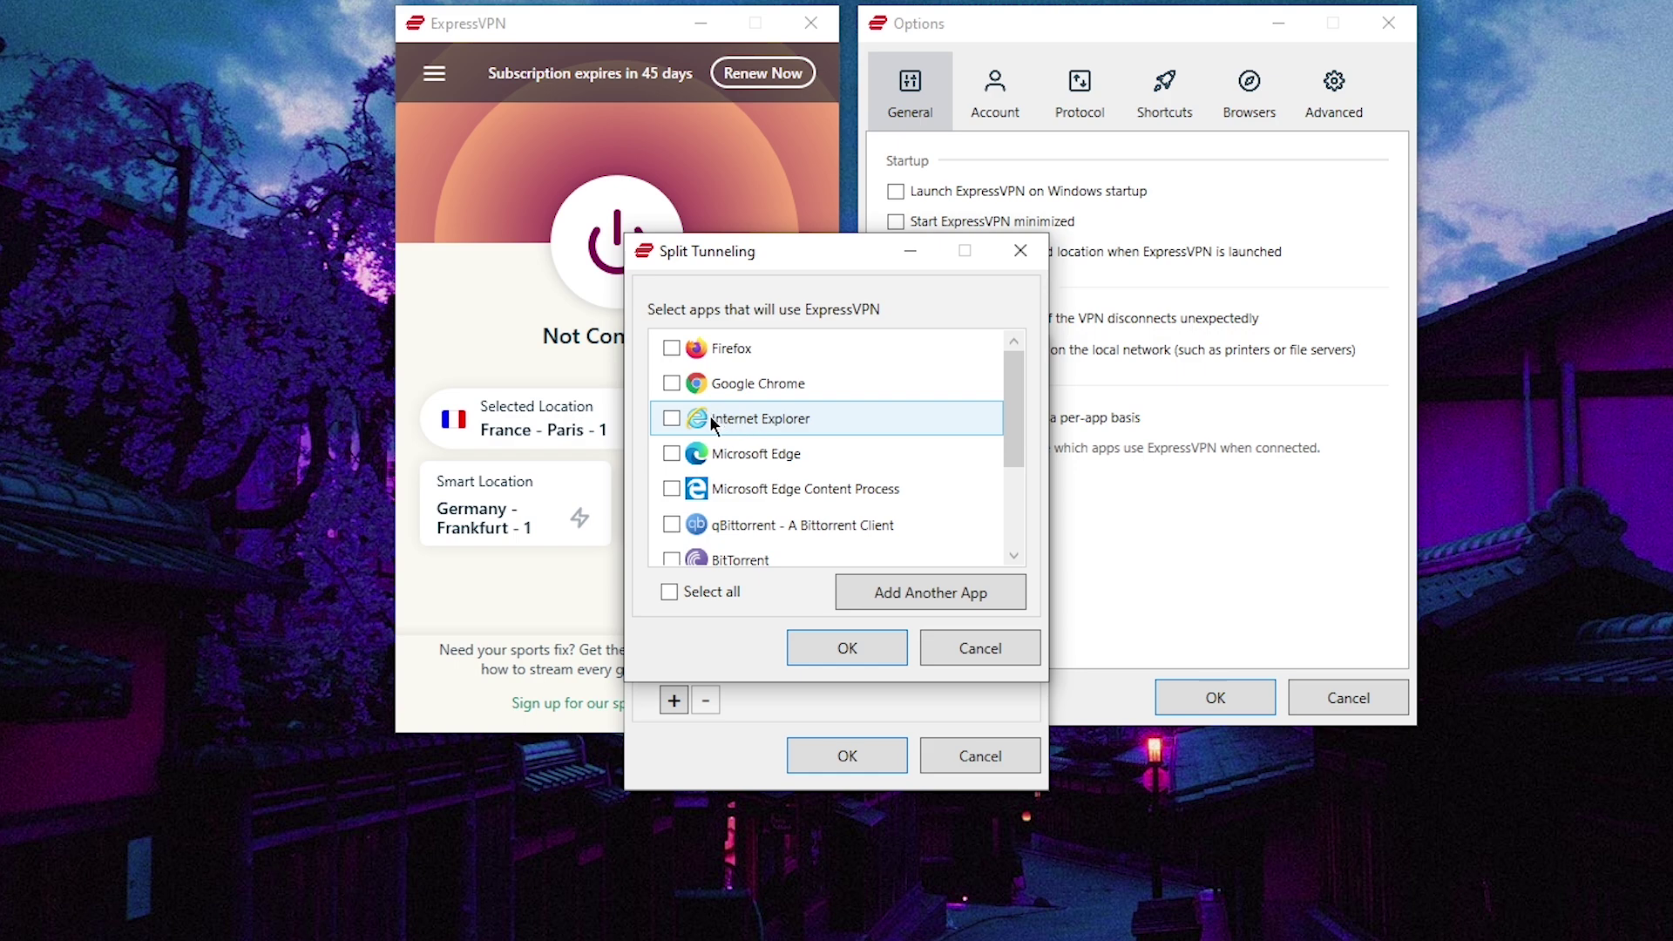
pyautogui.click(672, 383)
pyautogui.scroll(-1, 675, 483)
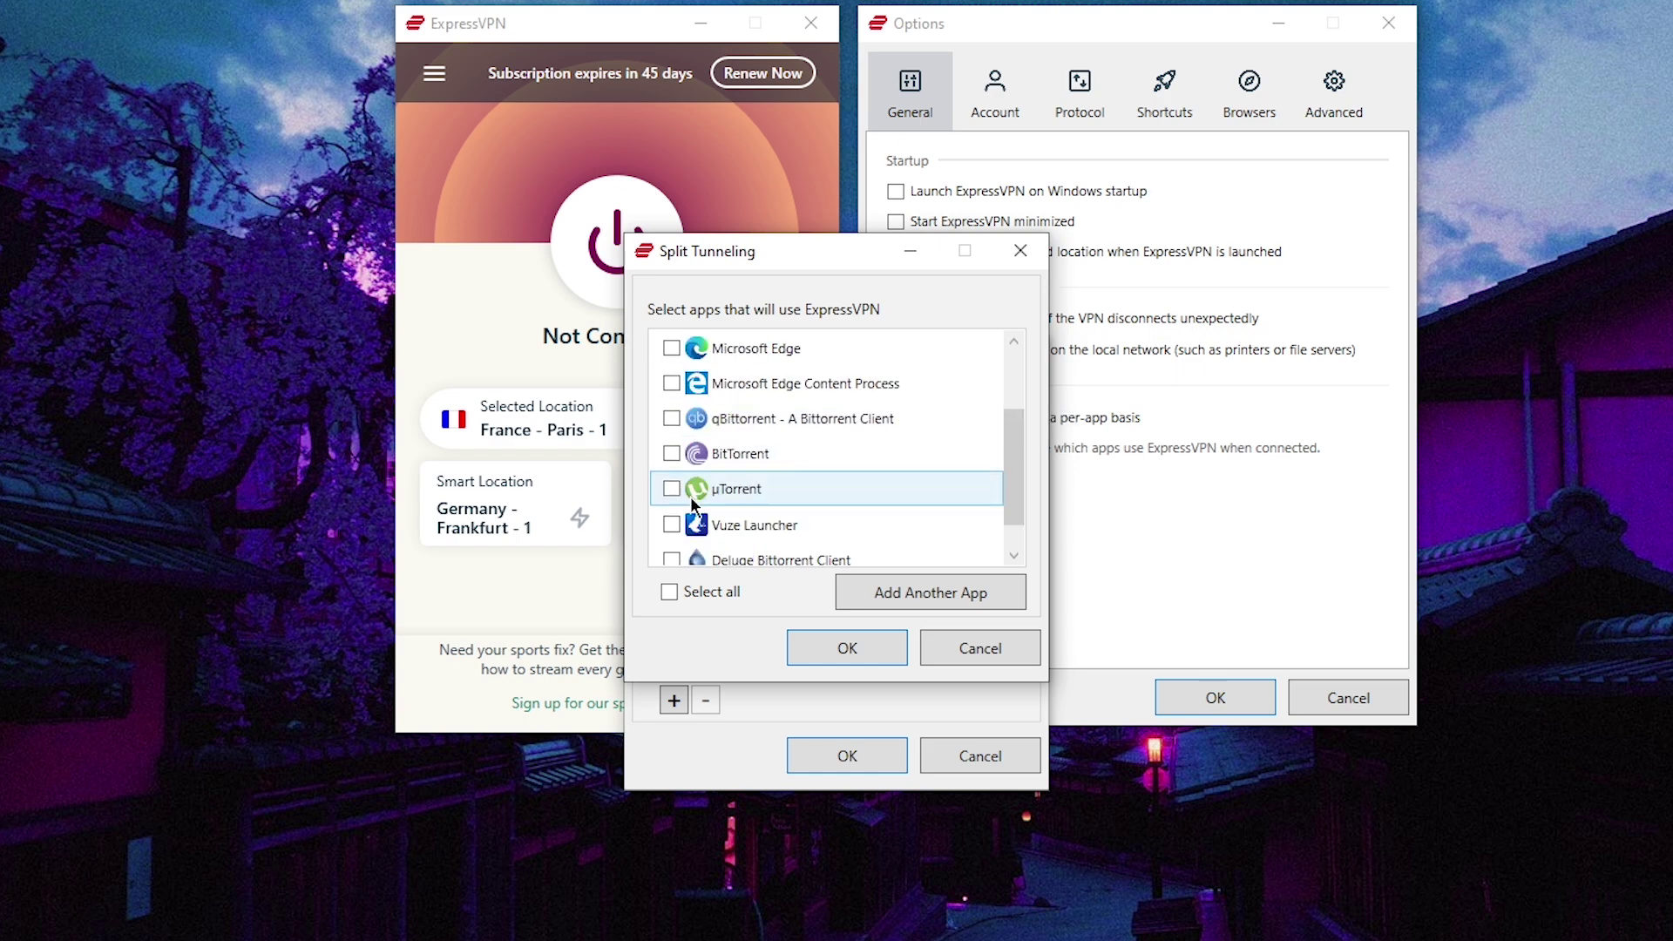
pyautogui.click(672, 453)
pyautogui.click(671, 489)
pyautogui.click(672, 524)
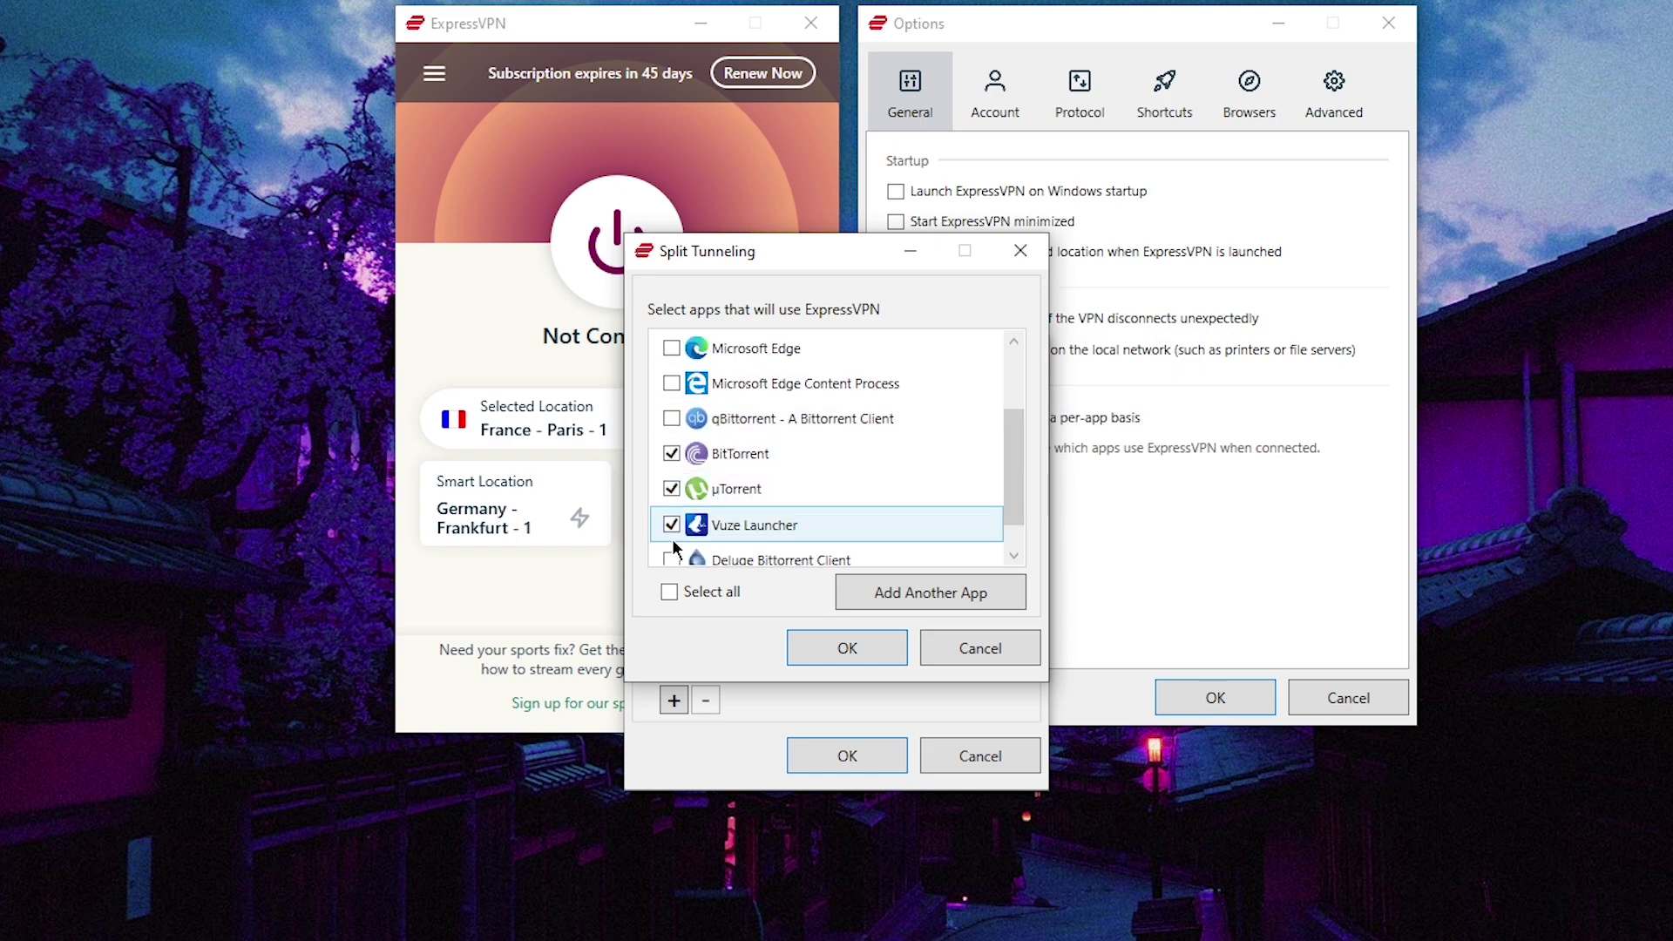
pyautogui.scroll(-1, 671, 544)
pyautogui.click(671, 526)
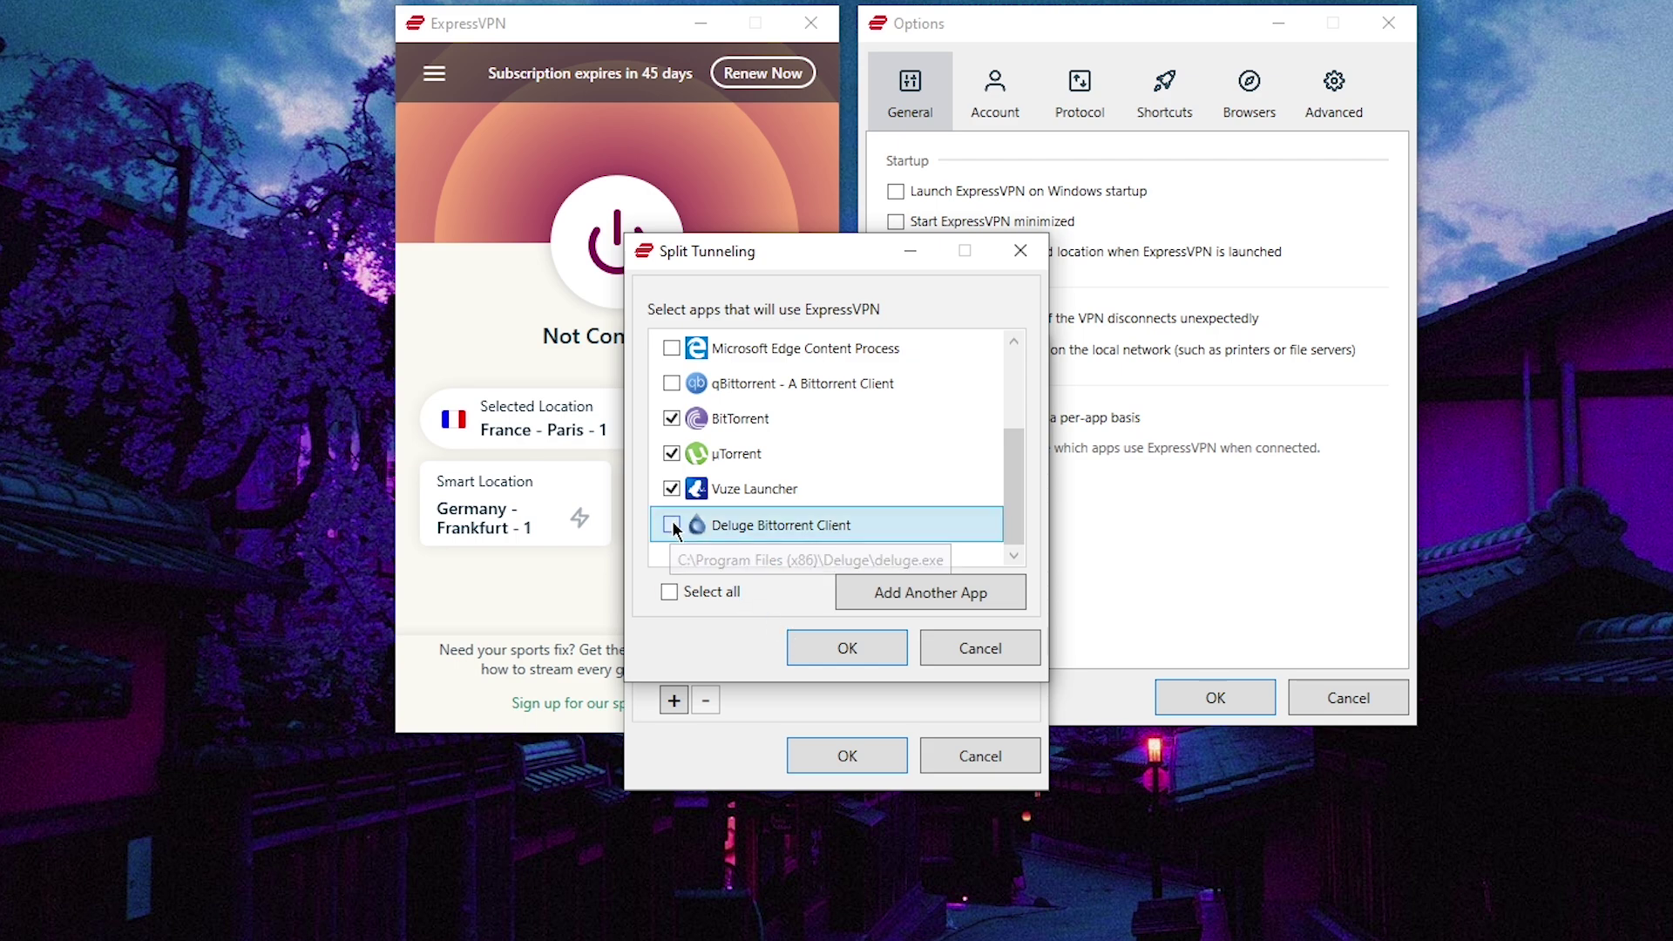
pyautogui.click(841, 645)
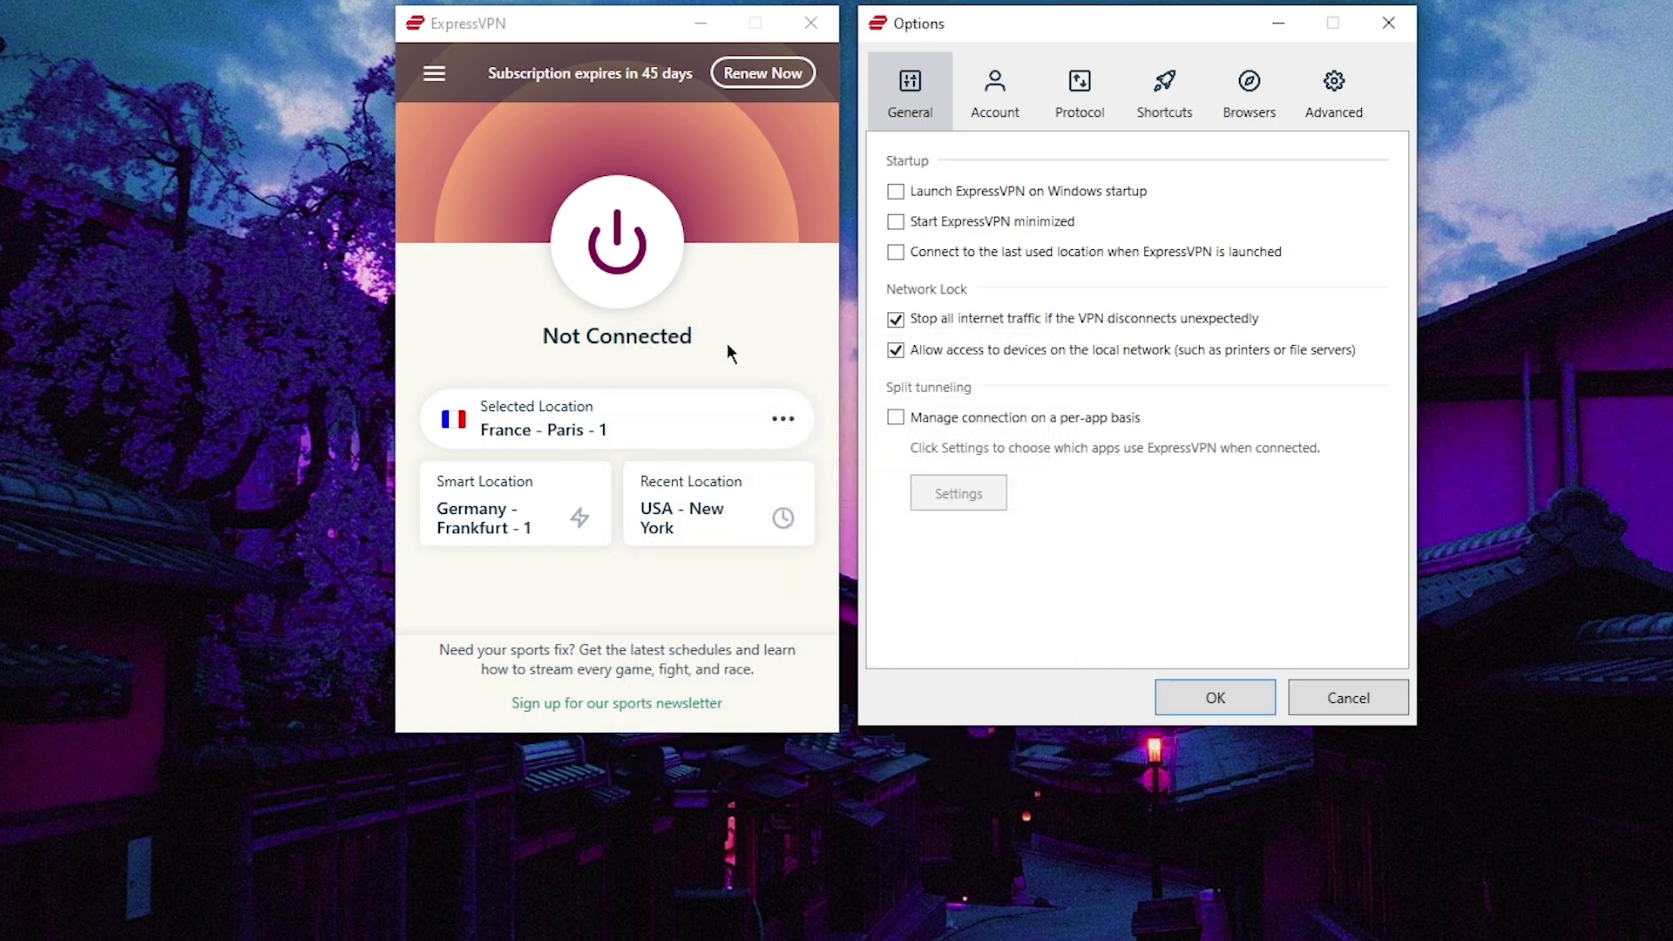
# - On the Protocol tab, keep Lightway's encryption cipher on Automatic and select Lightway - UDP
pyautogui.click(1077, 105)
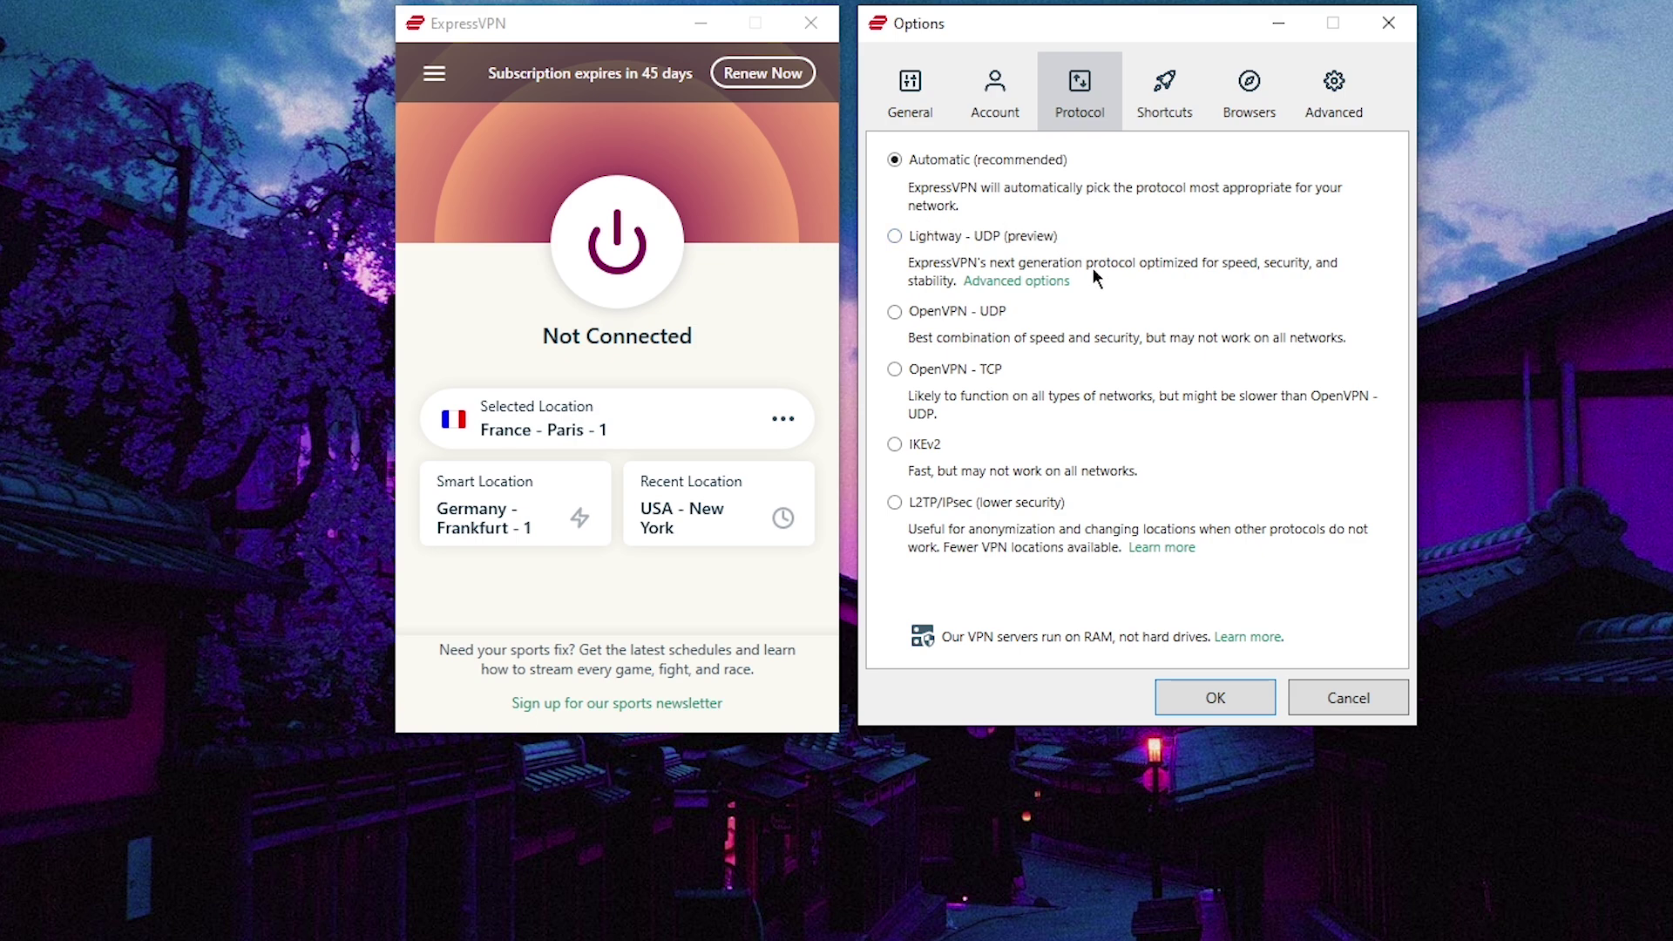
pyautogui.click(1009, 283)
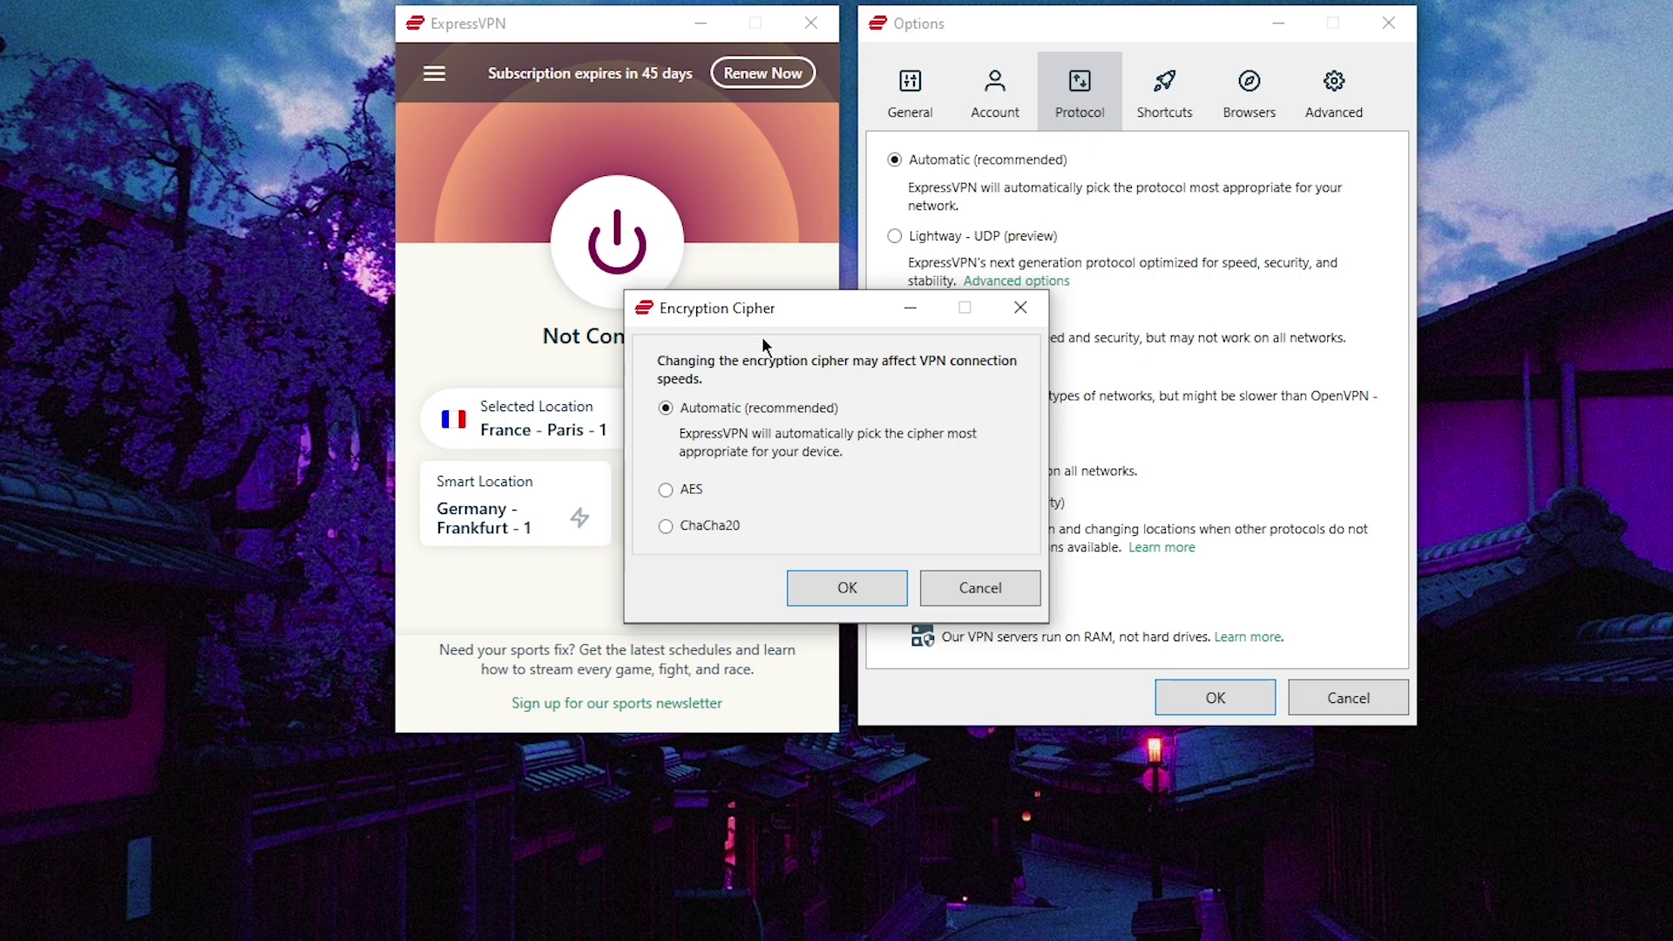
pyautogui.click(849, 603)
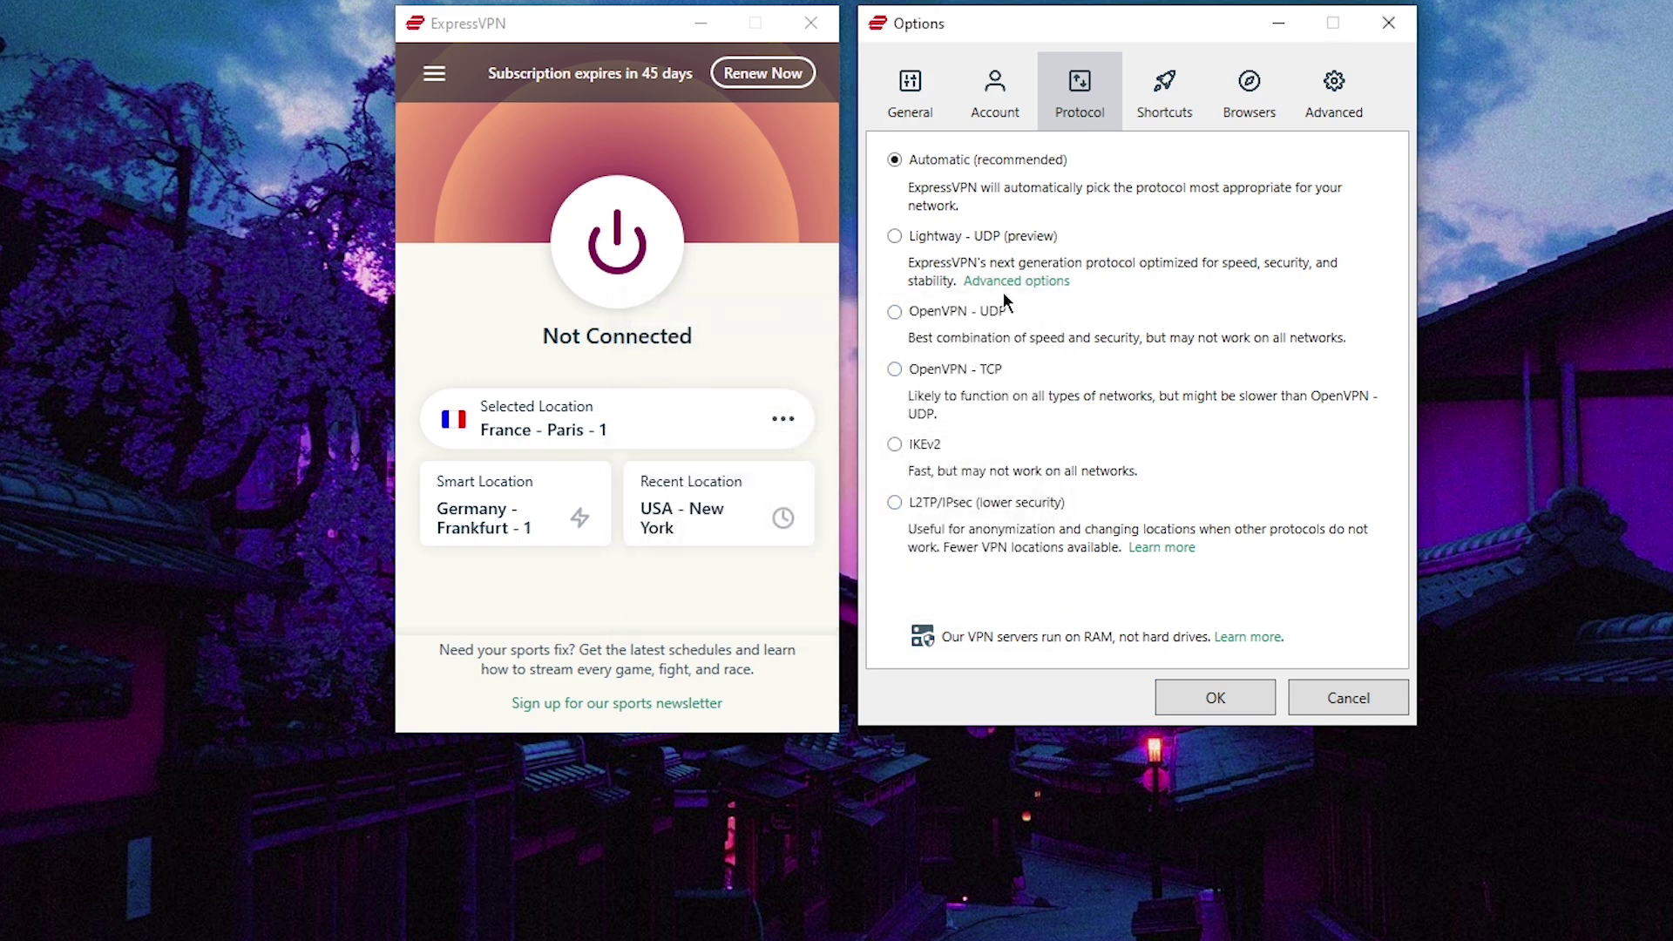
pyautogui.click(898, 247)
# - Cycle the protocol through OpenVPN - UDP and IKEv2 to L2TP/IPsec, then view the Browsers tab
pyautogui.click(888, 307)
pyautogui.click(889, 448)
pyautogui.click(1158, 548)
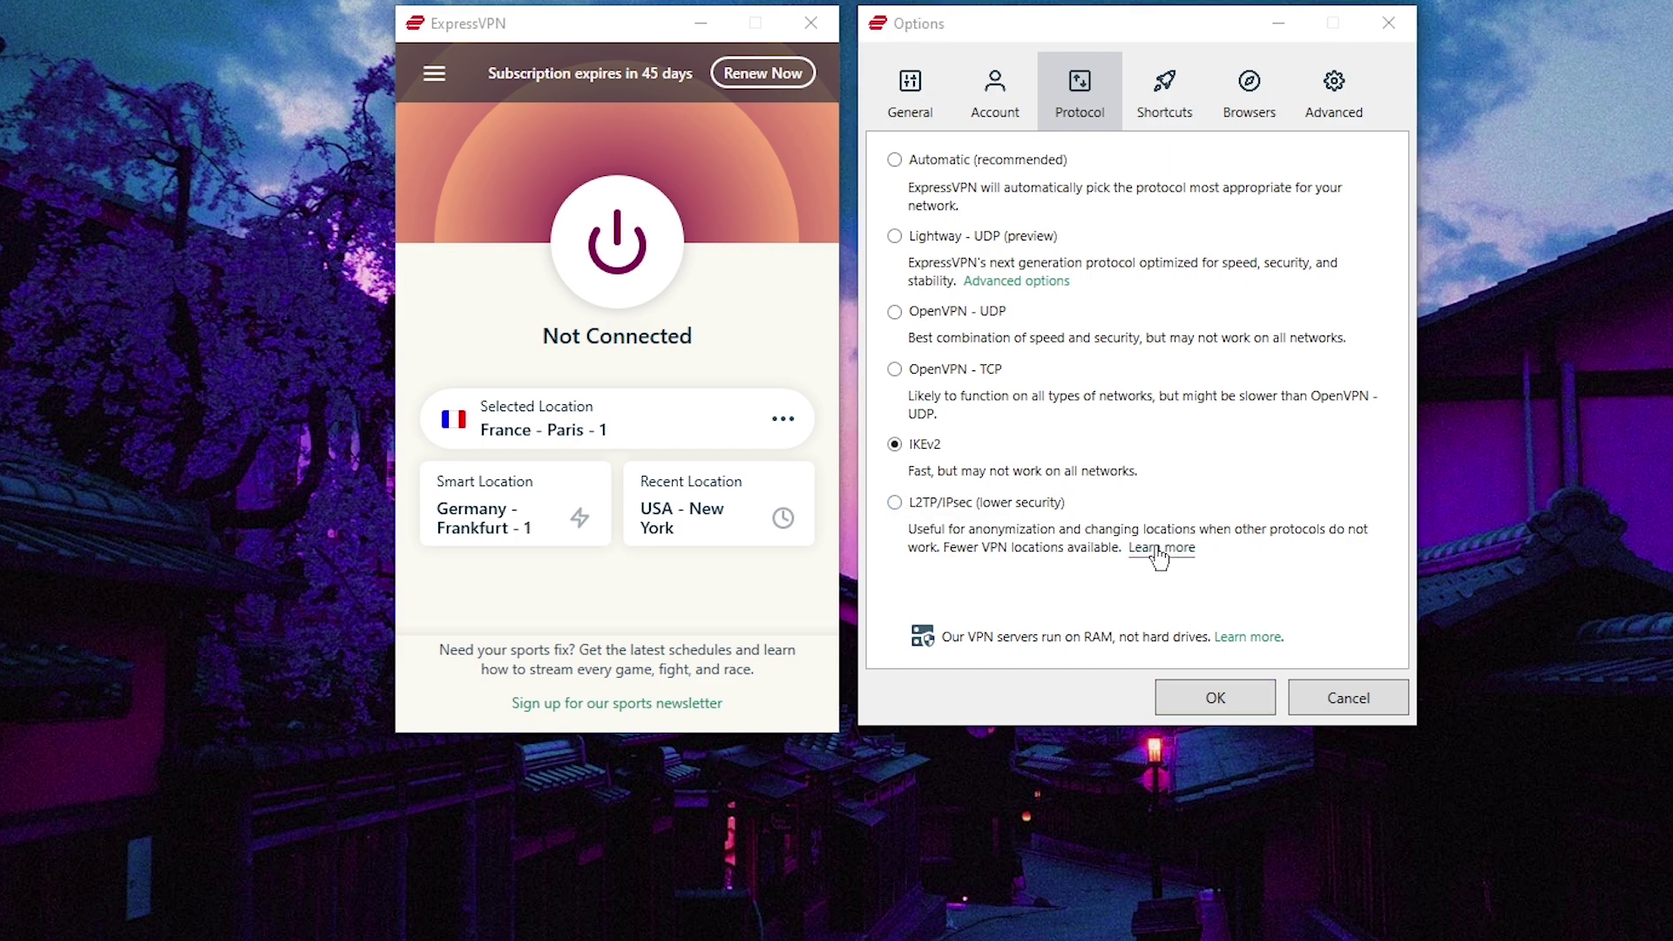
pyautogui.click(901, 504)
pyautogui.click(1164, 92)
pyautogui.click(1248, 108)
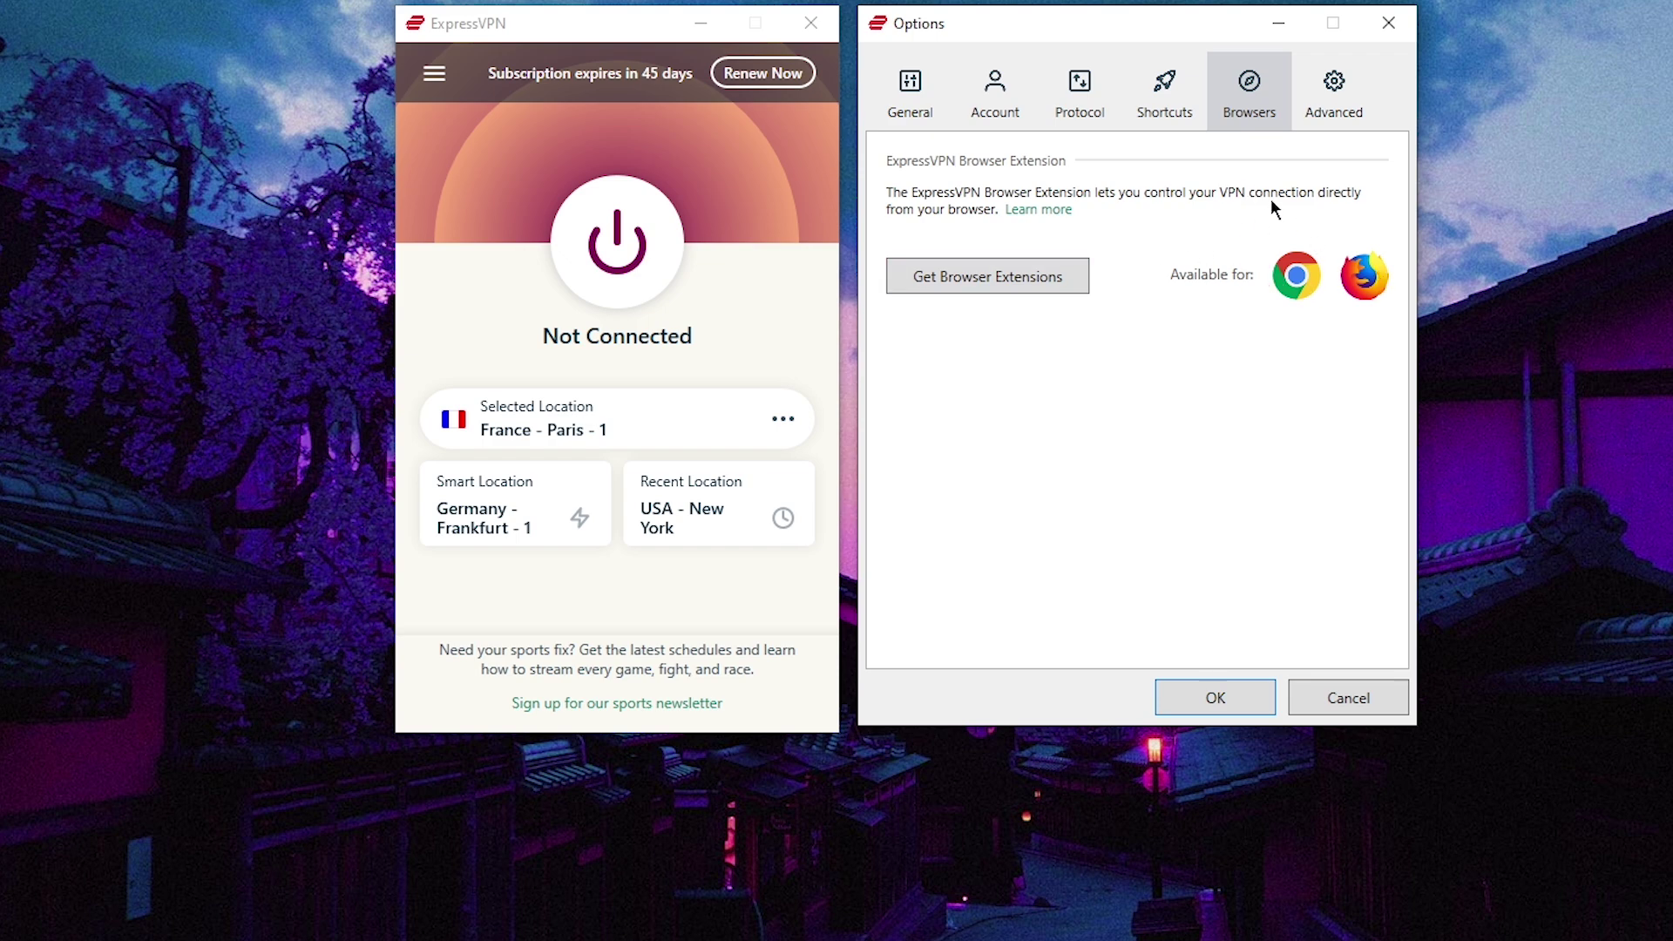
# - Switch to the Advanced tab showing crash reports, IPv6 leak protection, DNS and language
pyautogui.click(1328, 105)
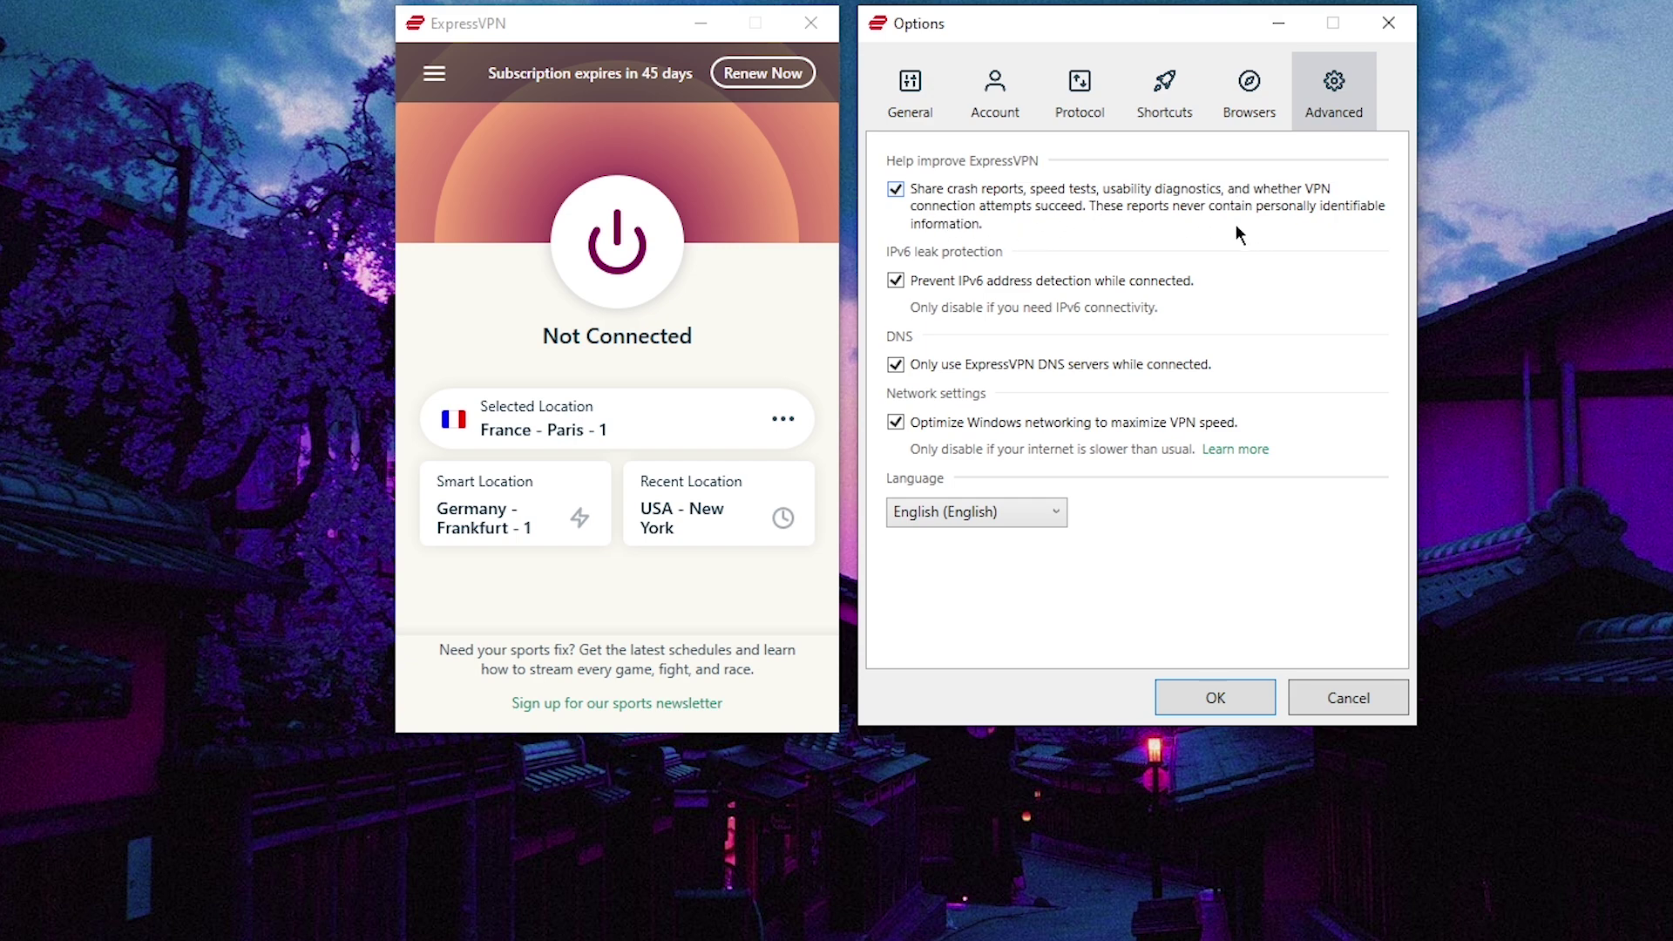
# - Enable crash report and diagnostics sharing, leave ExpressVPN-only DNS on, and return to General settings
pyautogui.click(896, 192)
pyautogui.click(898, 367)
pyautogui.click(896, 365)
pyautogui.click(895, 363)
pyautogui.click(928, 112)
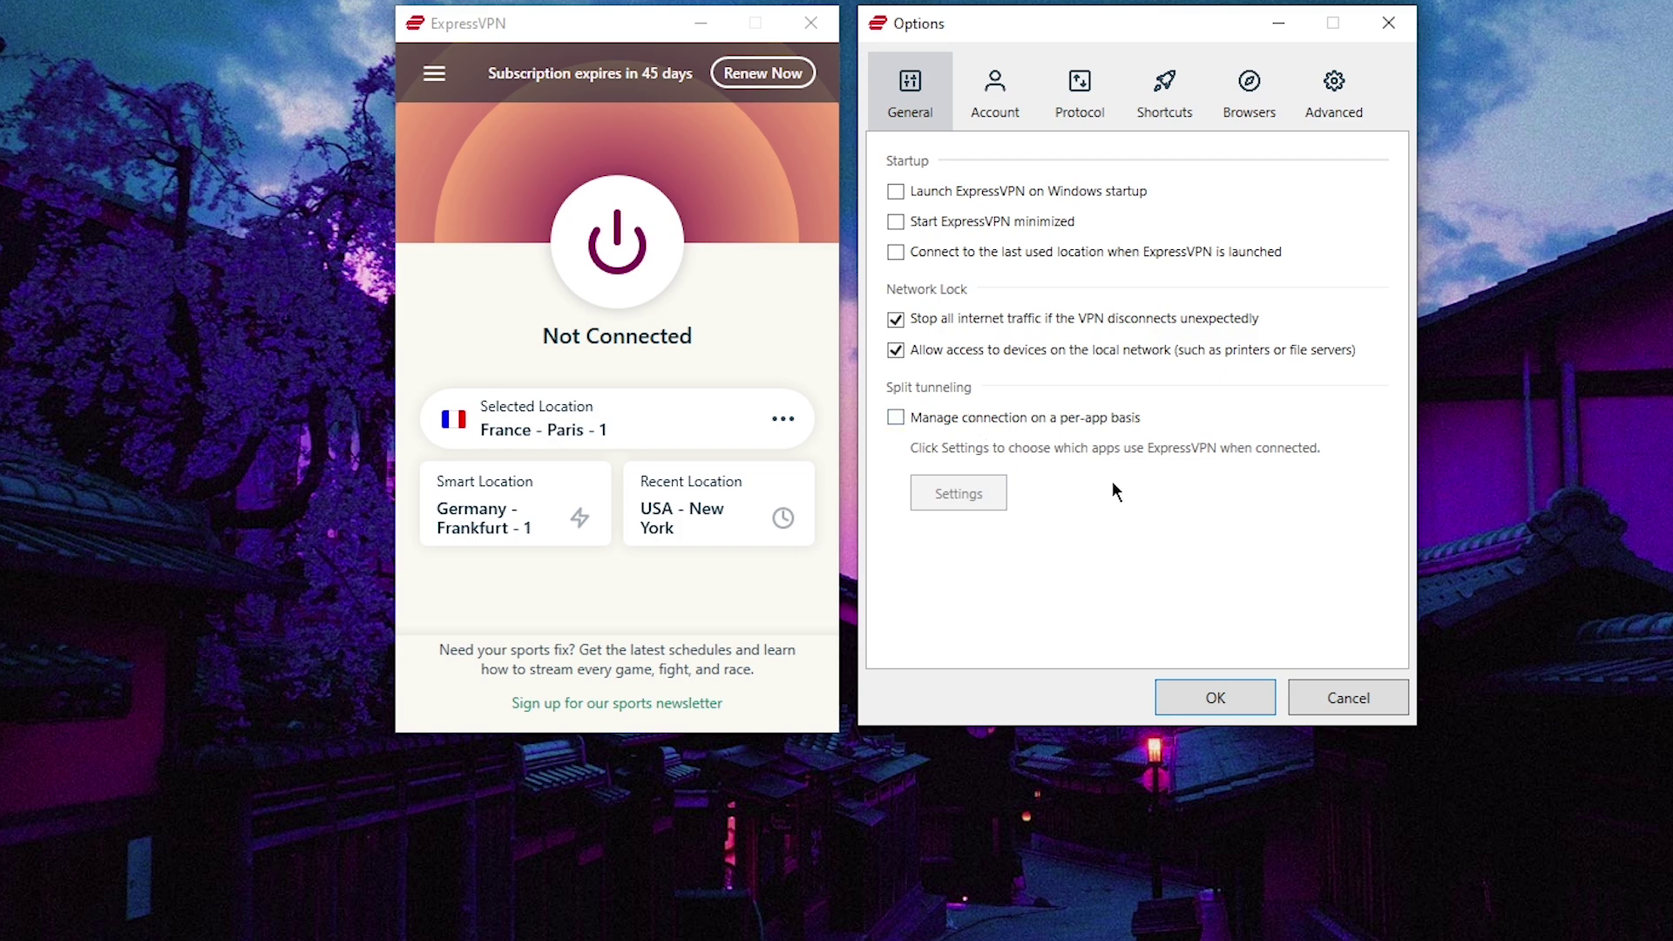
# - Save the Options and connect the VPN to the France - Paris - 1 location
pyautogui.click(1245, 702)
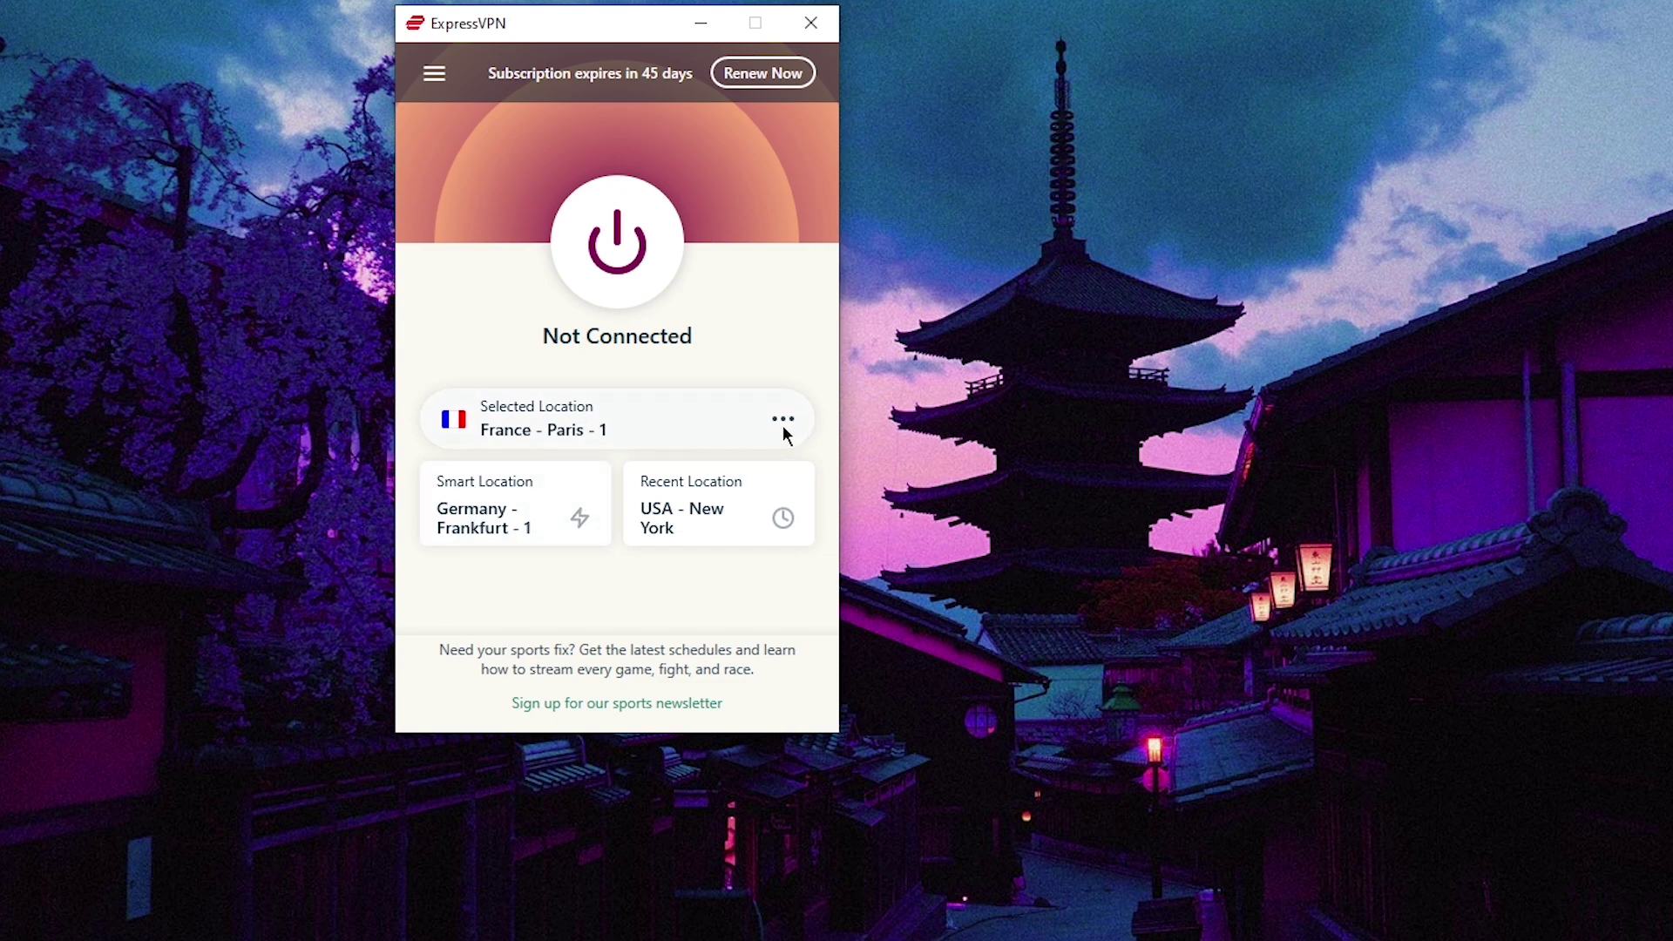
pyautogui.click(515, 424)
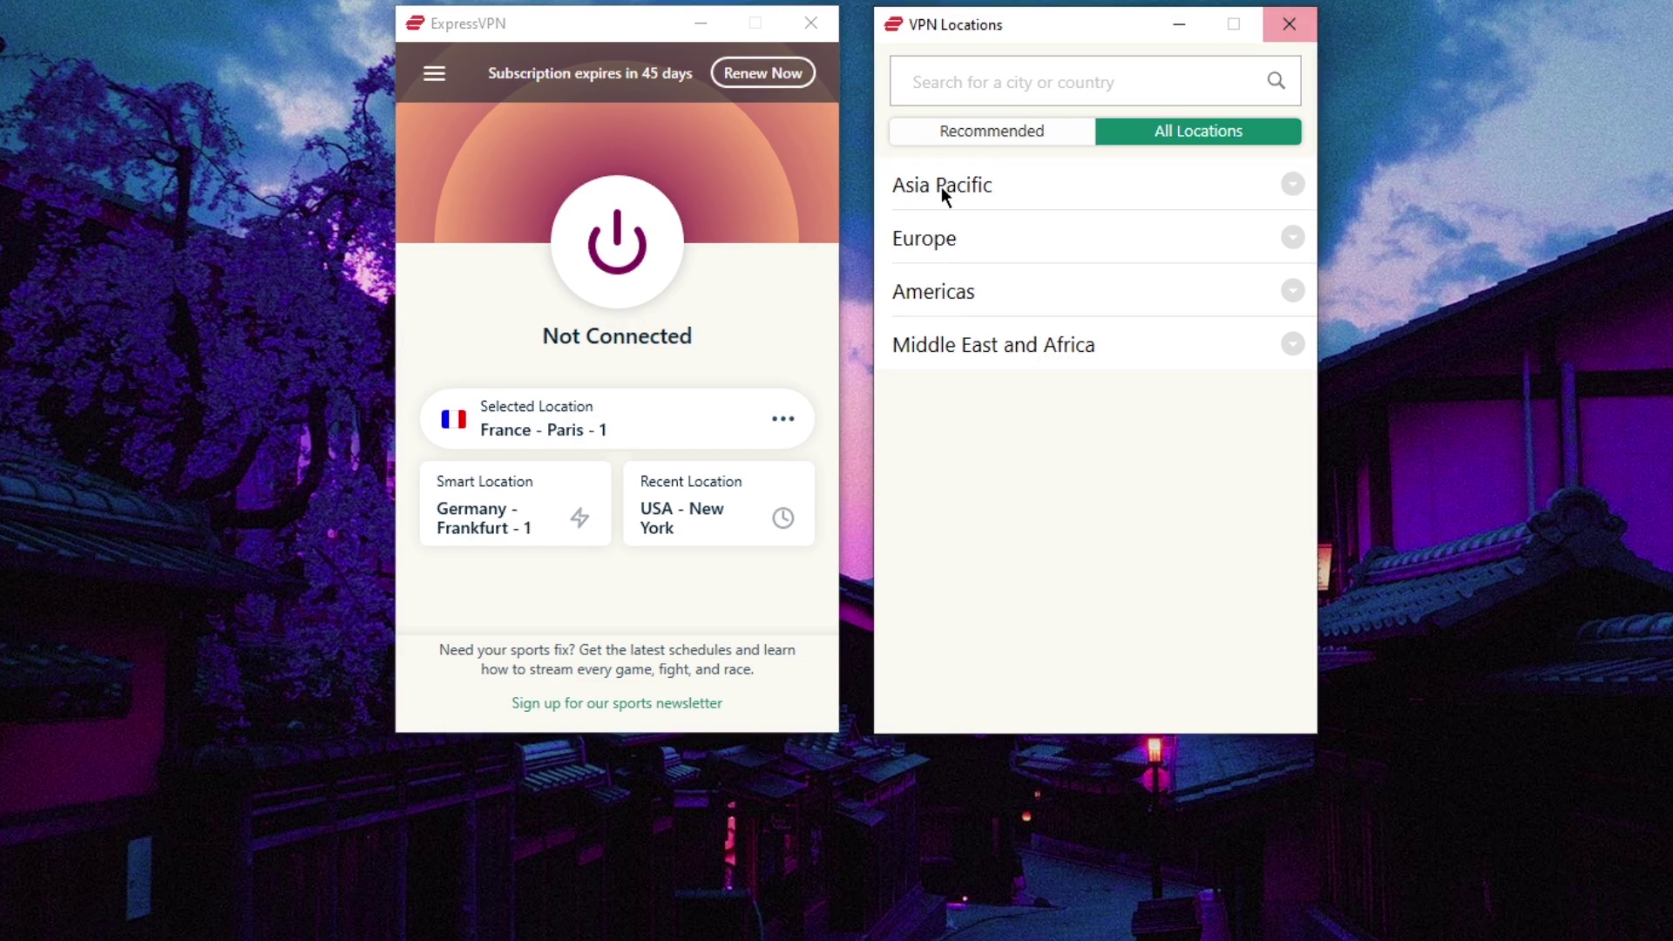
pyautogui.click(616, 261)
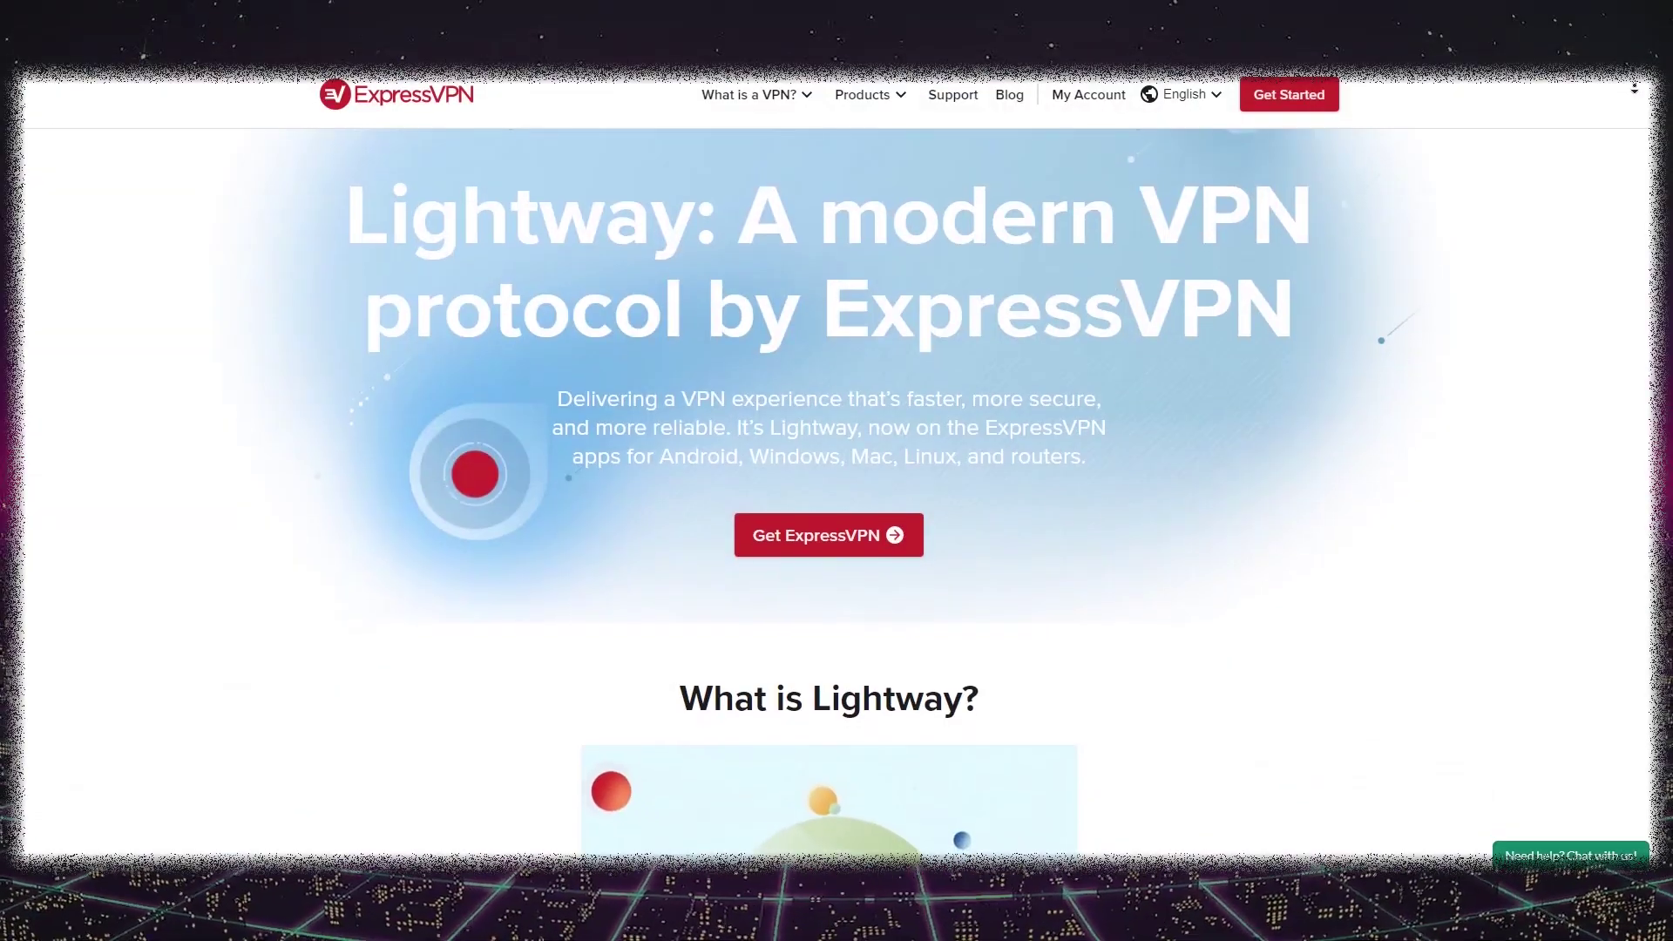
# - Scroll the Lightway webpage down to the 'What is Lightway?' description
pyautogui.scroll(-1, 836, 488)
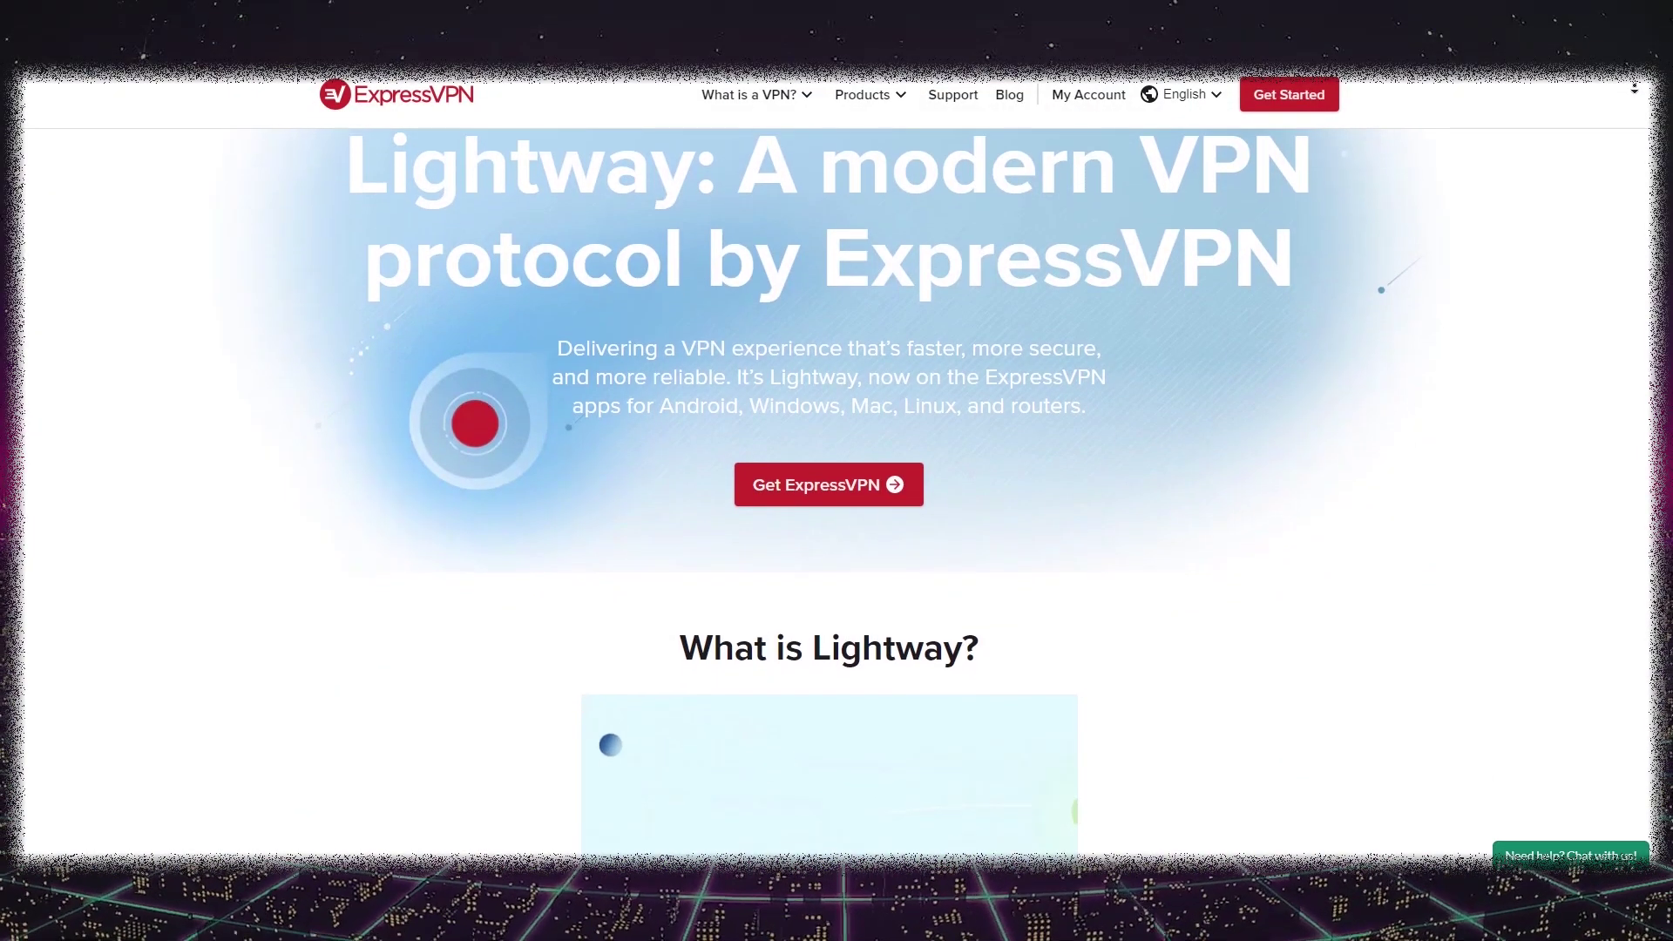
pyautogui.scroll(-1, 837, 488)
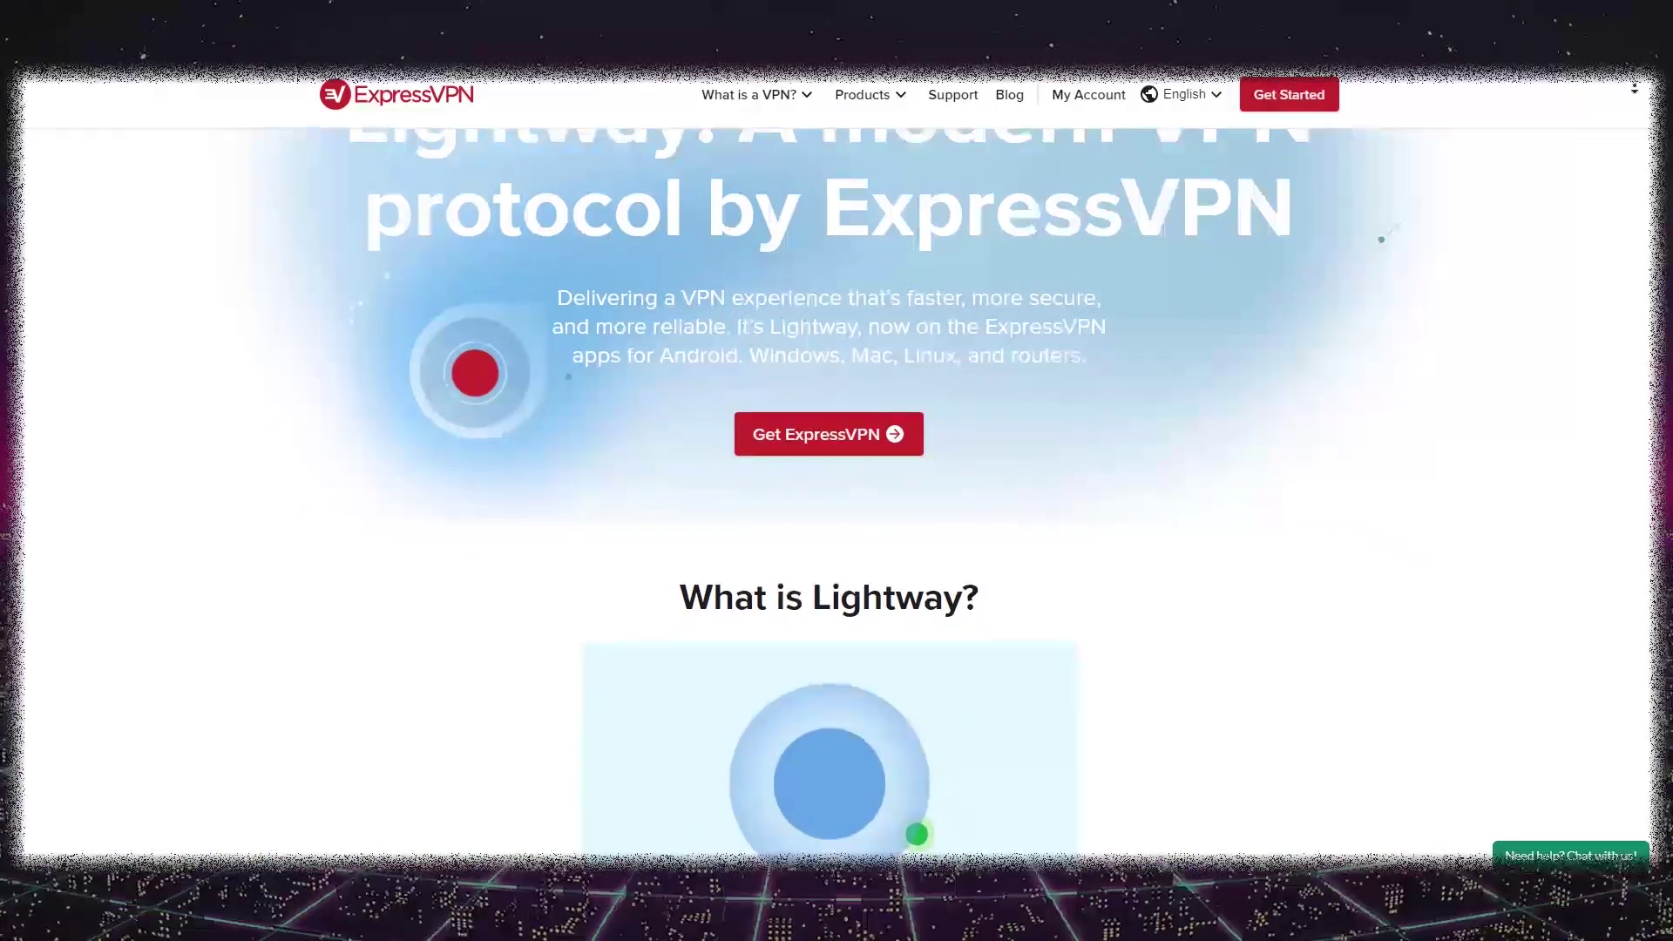
pyautogui.scroll(-1, 836, 488)
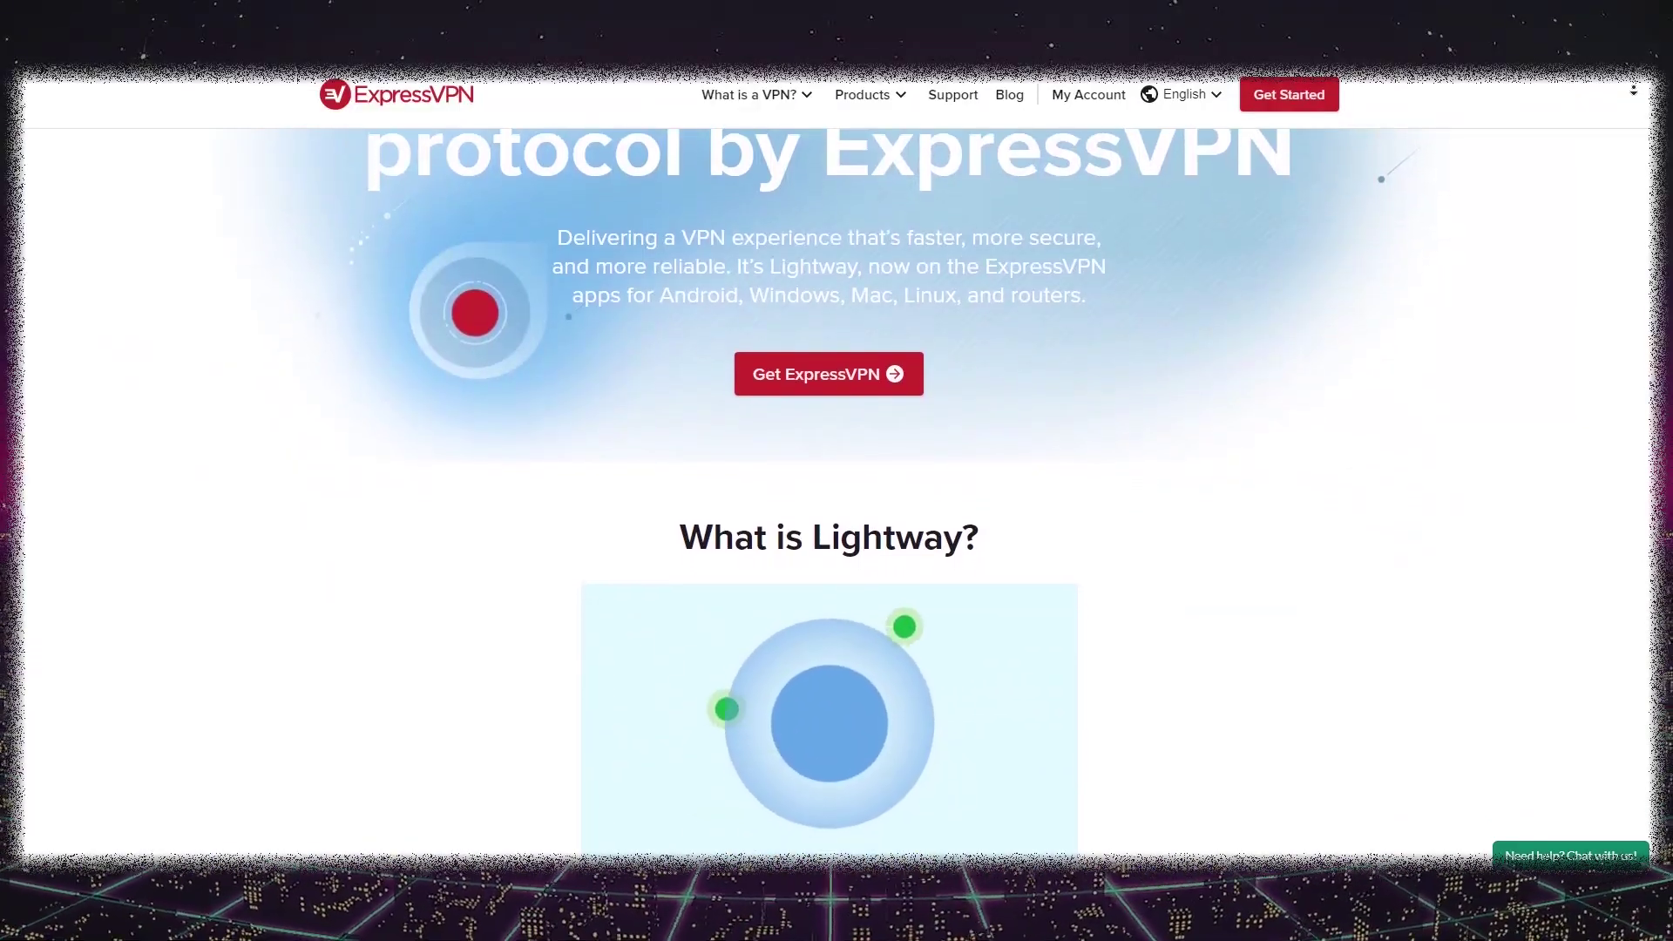
pyautogui.scroll(-1, 836, 488)
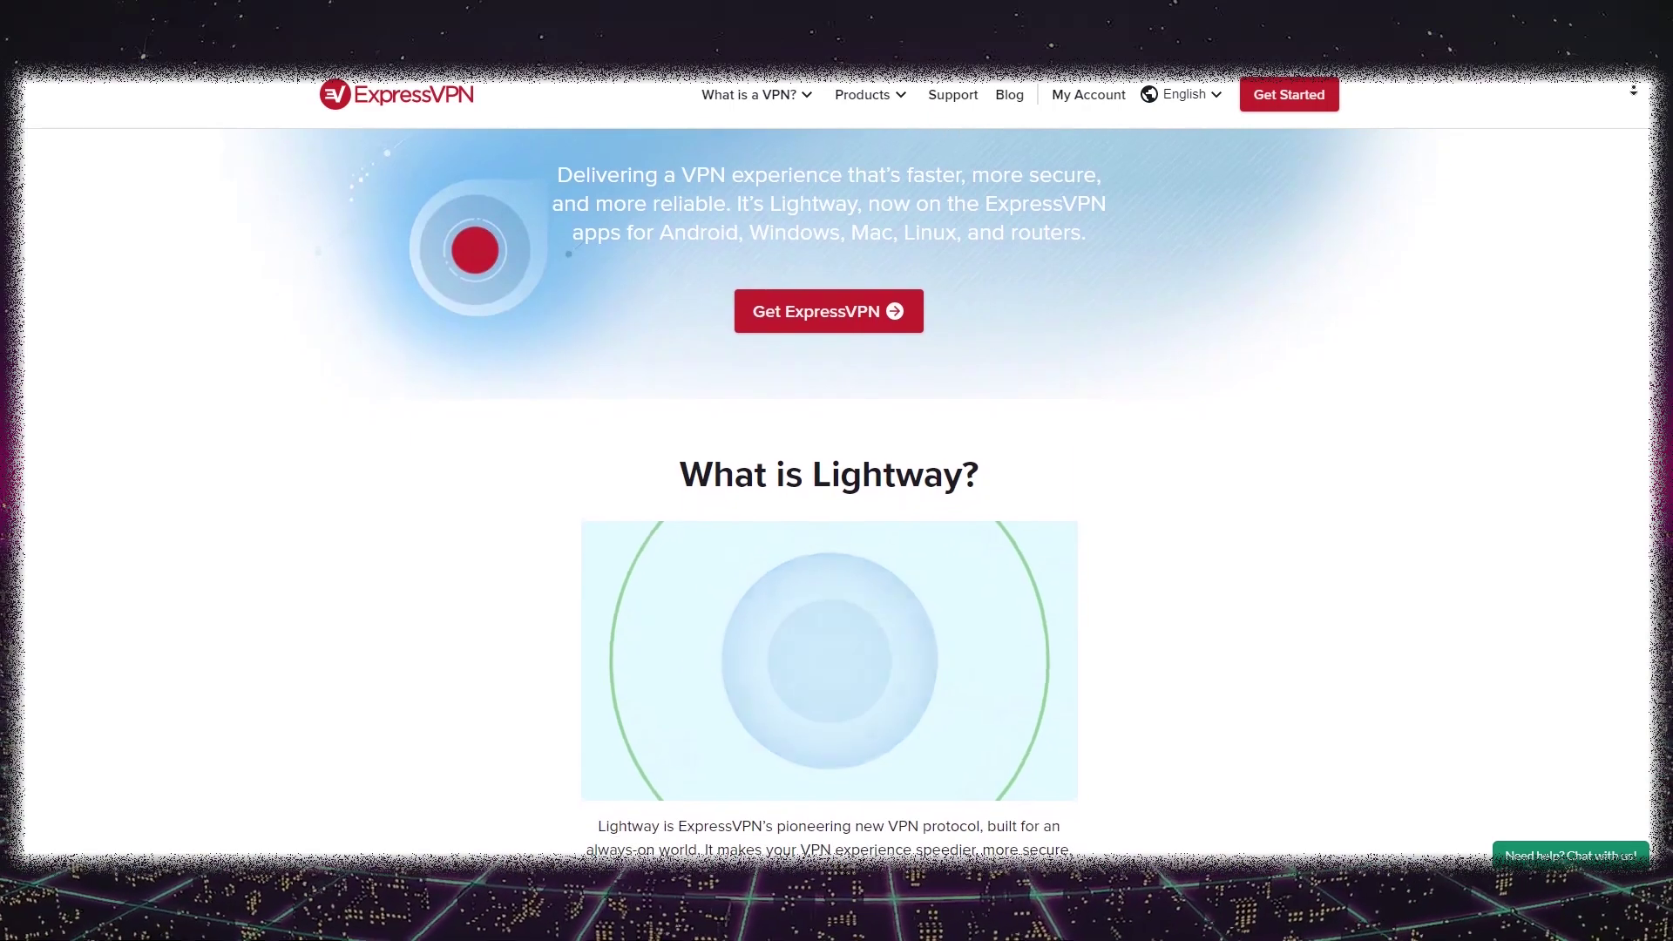
pyautogui.scroll(-1, 836, 488)
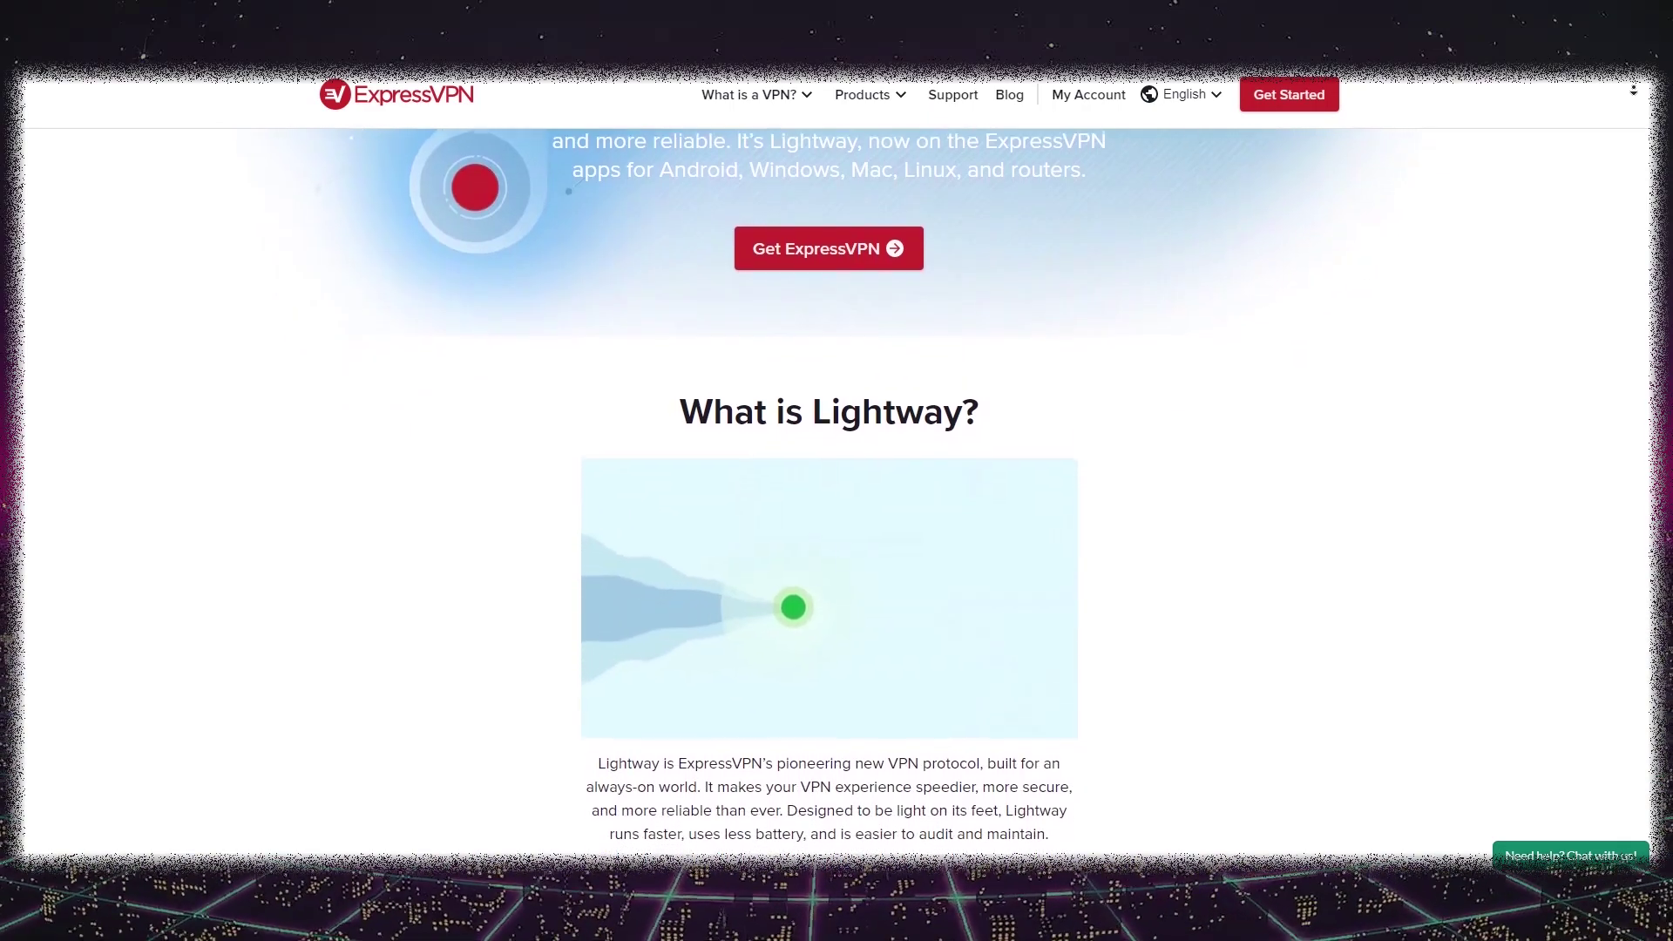
pyautogui.scroll(-1, 837, 488)
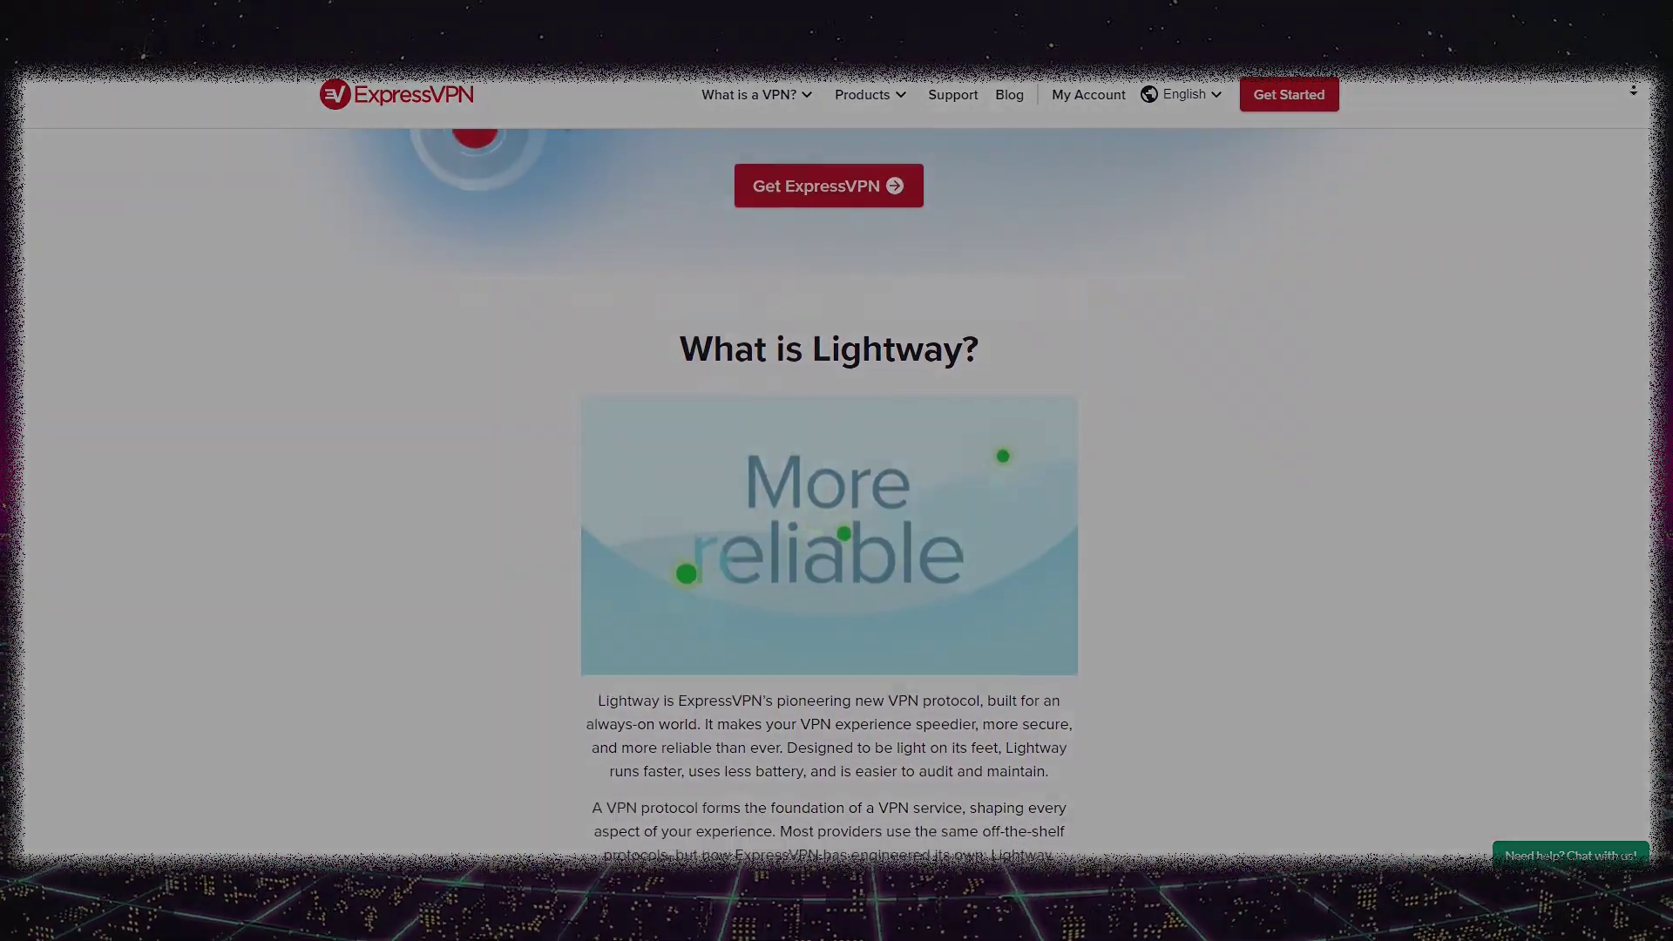